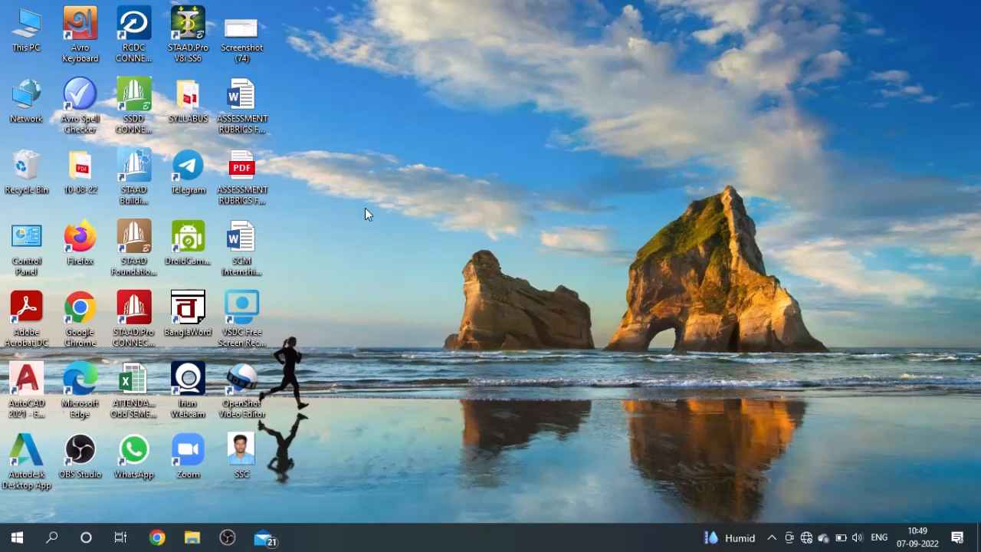
# - Open STAAD.Pro V8i and create a new Space model named "Table top frame." in meter and kilonewton units
pyautogui.doubleClick(197, 31)
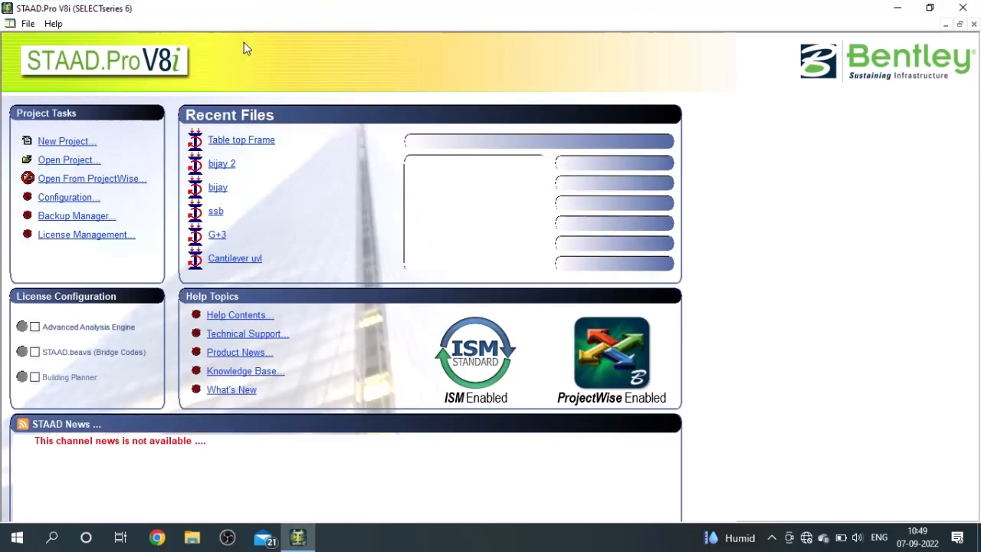
pyautogui.click(79, 141)
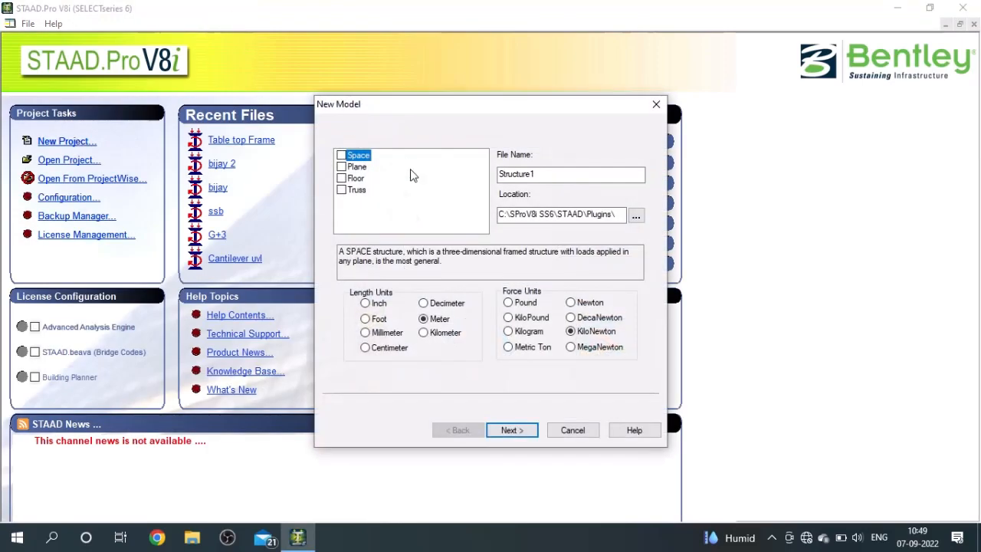
pyautogui.moveTo(542, 174); pyautogui.dragTo(481, 181)
pyautogui.write('Table top frame.')
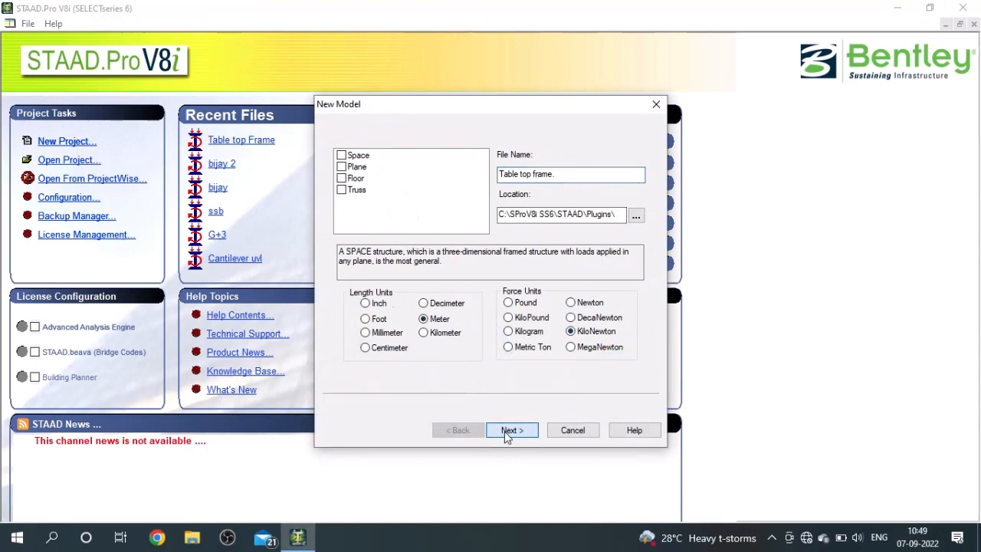
pyautogui.click(511, 430)
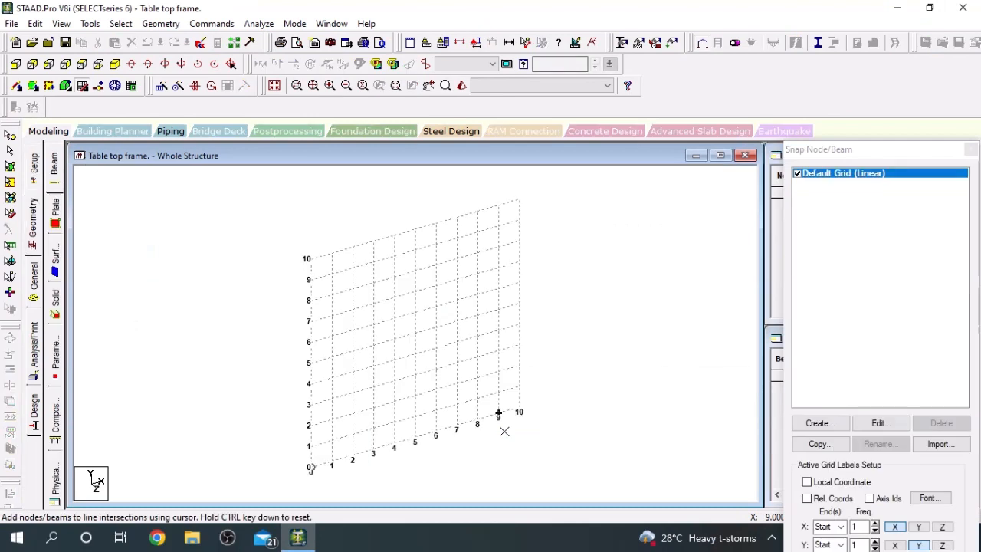
# - Close the snap grid and add the first node at coordinates 0, 0, 0 in the Nodes table
pyautogui.click(971, 150)
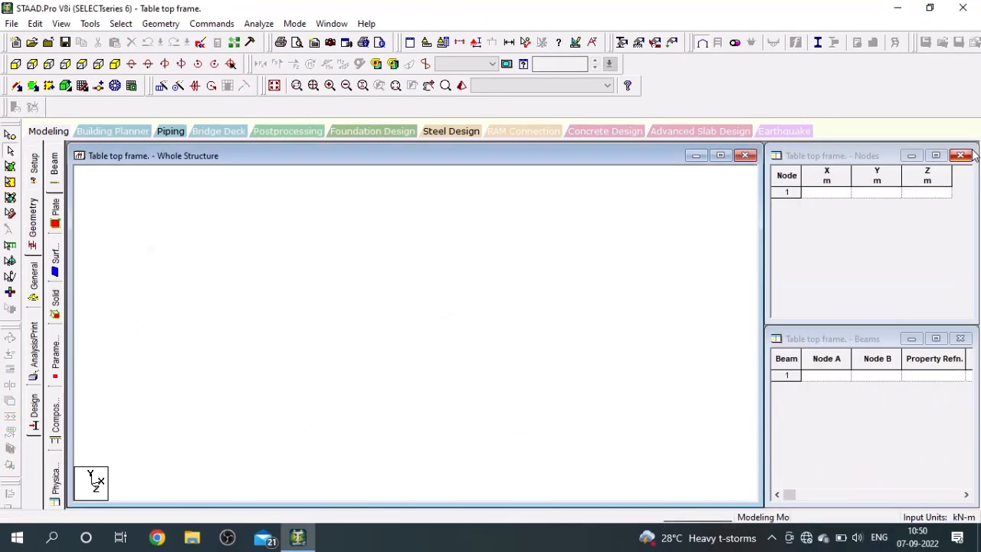
pyautogui.write('0')
pyautogui.click(856, 195)
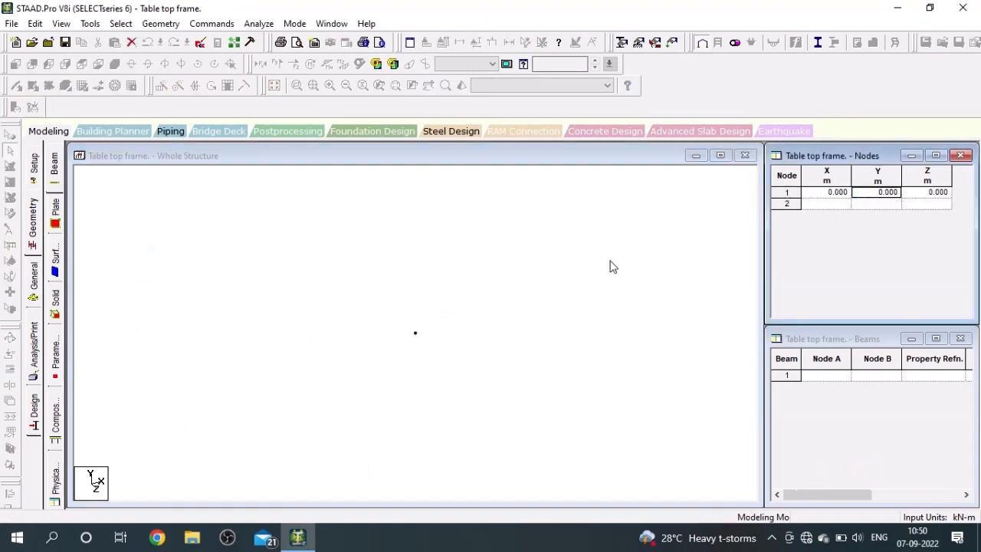
pyautogui.click(586, 305)
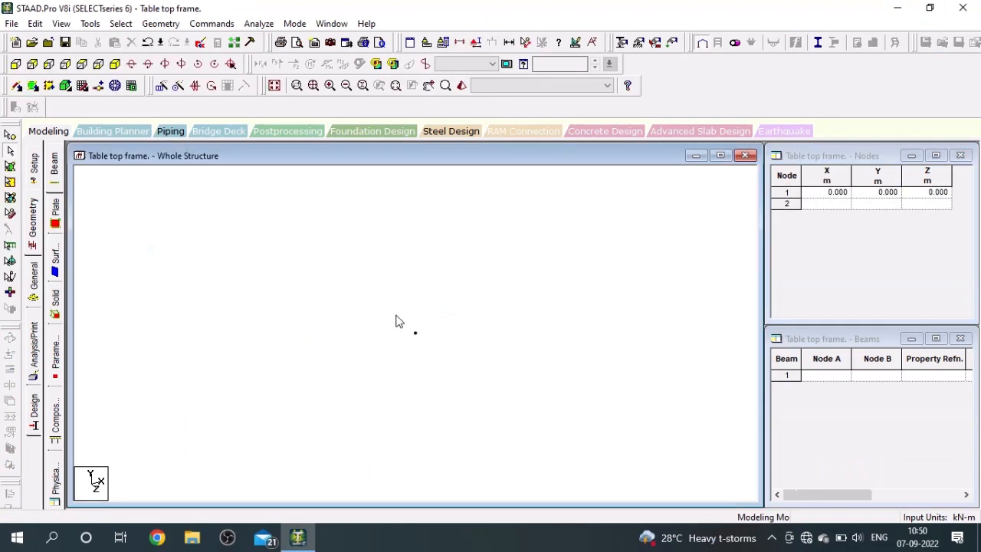
# - Use Translational Repeat to copy the origin node one step along X with 4 m spacing
pyautogui.click(10, 135)
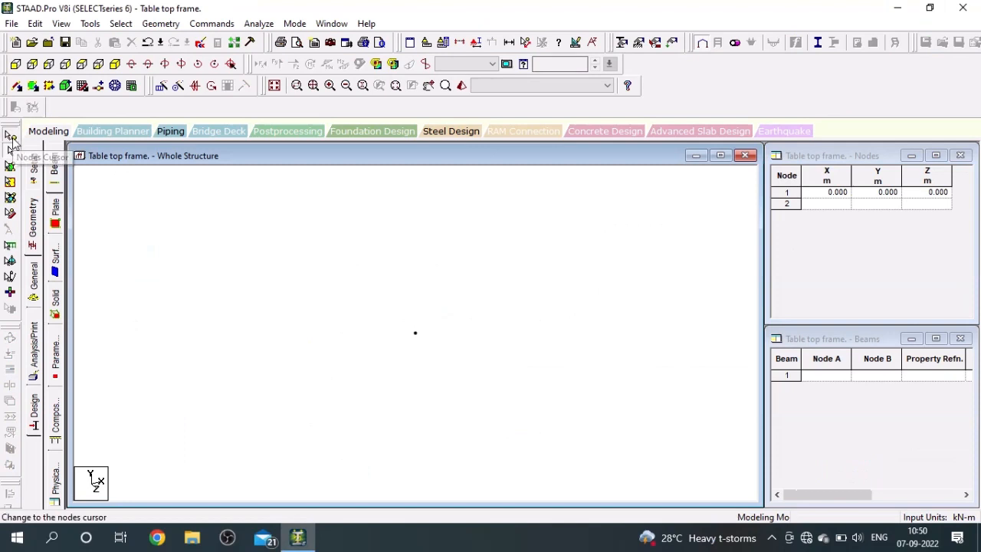
pyautogui.click(416, 334)
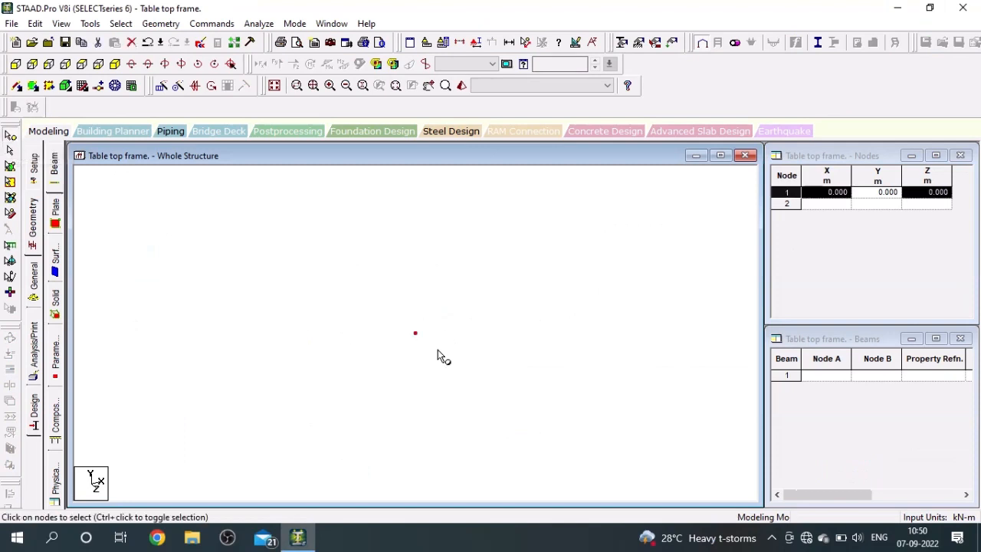
pyautogui.click(161, 85)
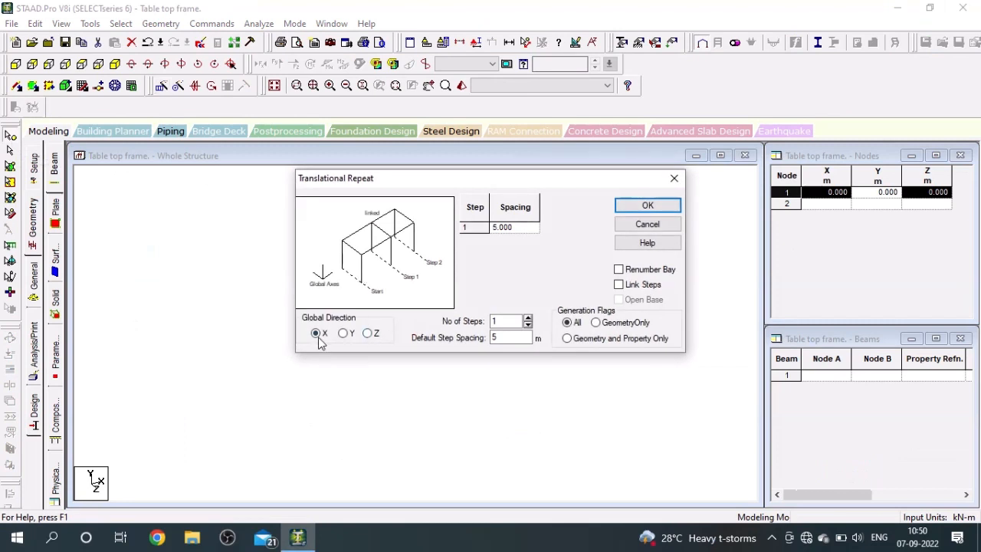
pyautogui.click(499, 320)
pyautogui.click(507, 337)
pyautogui.click(646, 206)
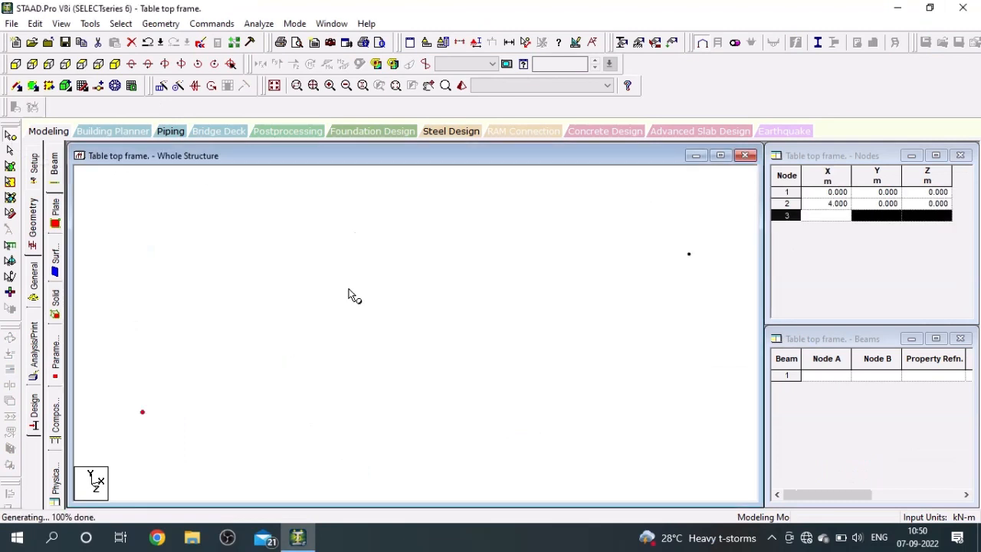
# - Repeat both base nodes one step along Y with 3 m spacing to generate the two columns
pyautogui.click(15, 64)
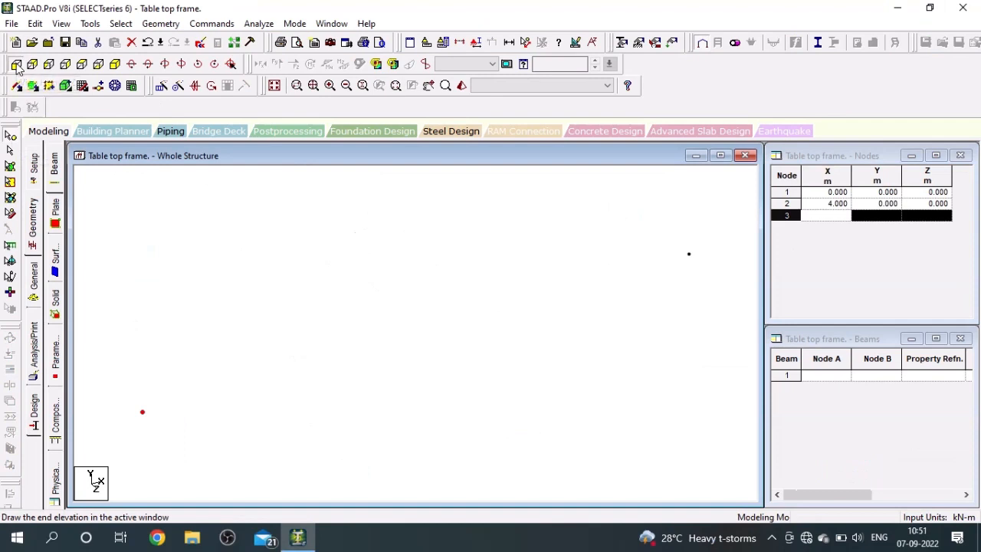
pyautogui.click(232, 273)
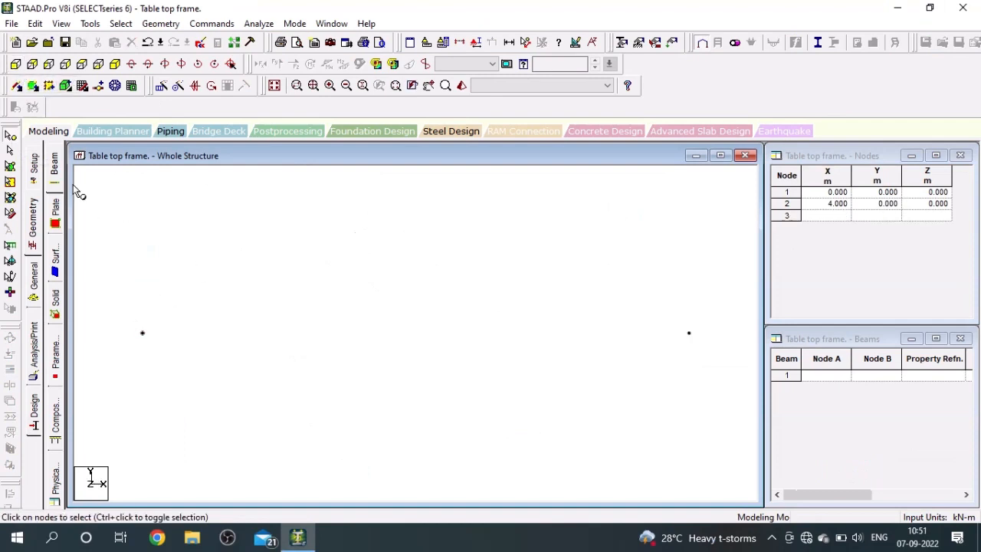
pyautogui.click(11, 138)
pyautogui.moveTo(112, 293); pyautogui.dragTo(719, 377)
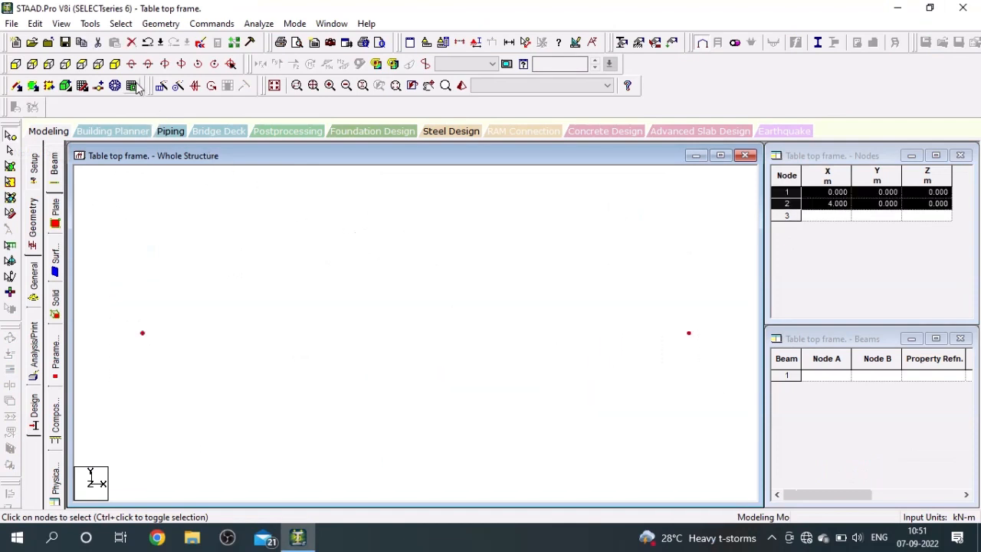
pyautogui.click(160, 86)
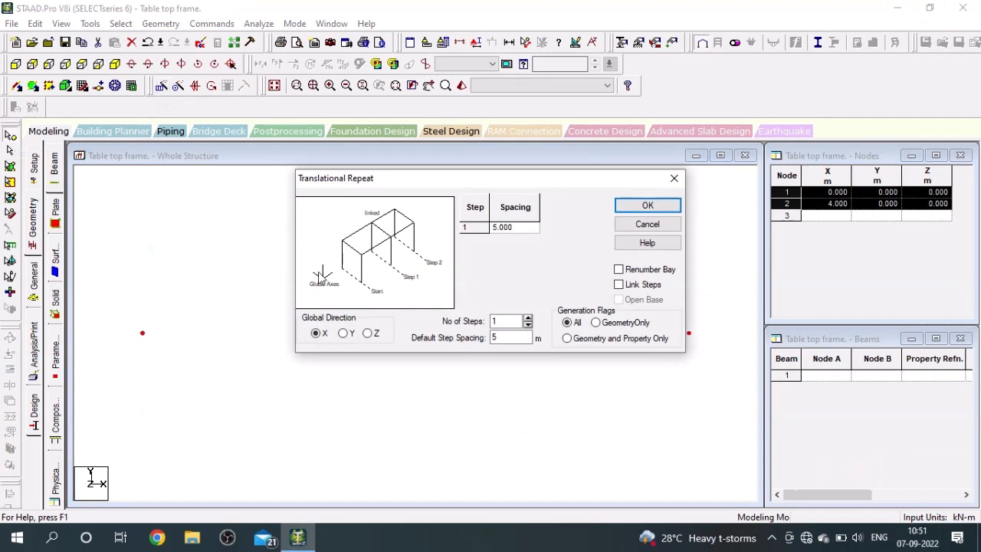
pyautogui.click(343, 334)
pyautogui.click(500, 337)
pyautogui.click(648, 205)
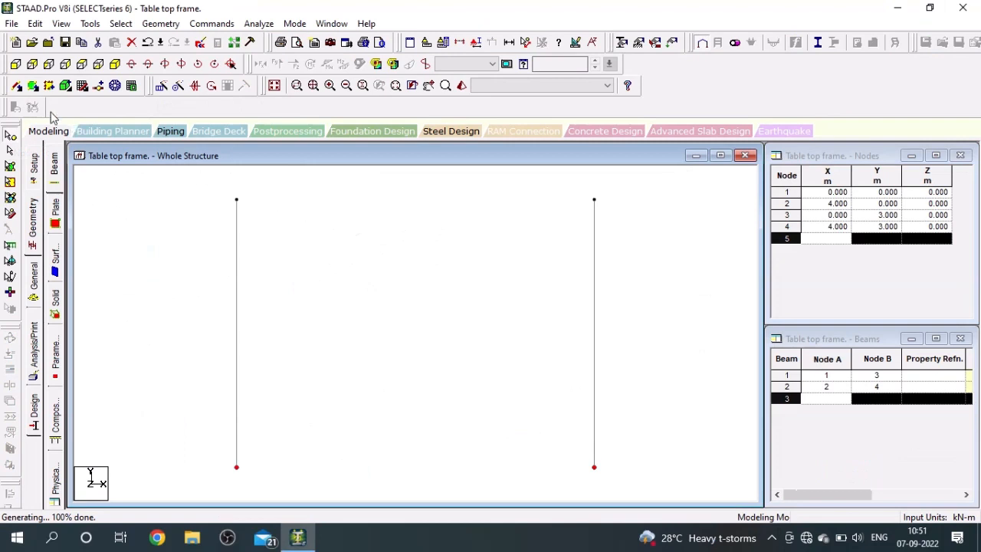
# - Add a beam connecting the top nodes of the two columns
pyautogui.click(17, 86)
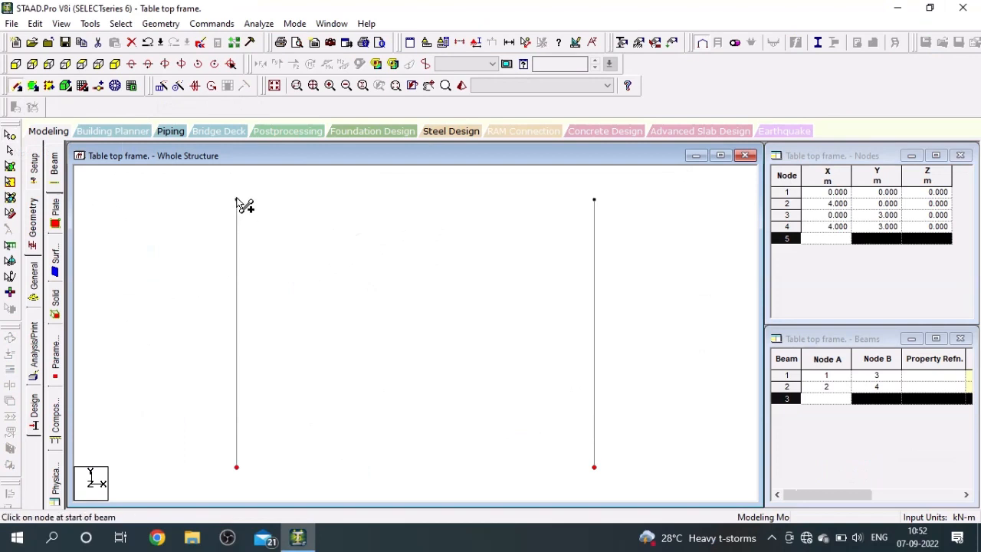
pyautogui.moveTo(237, 200); pyautogui.dragTo(602, 204)
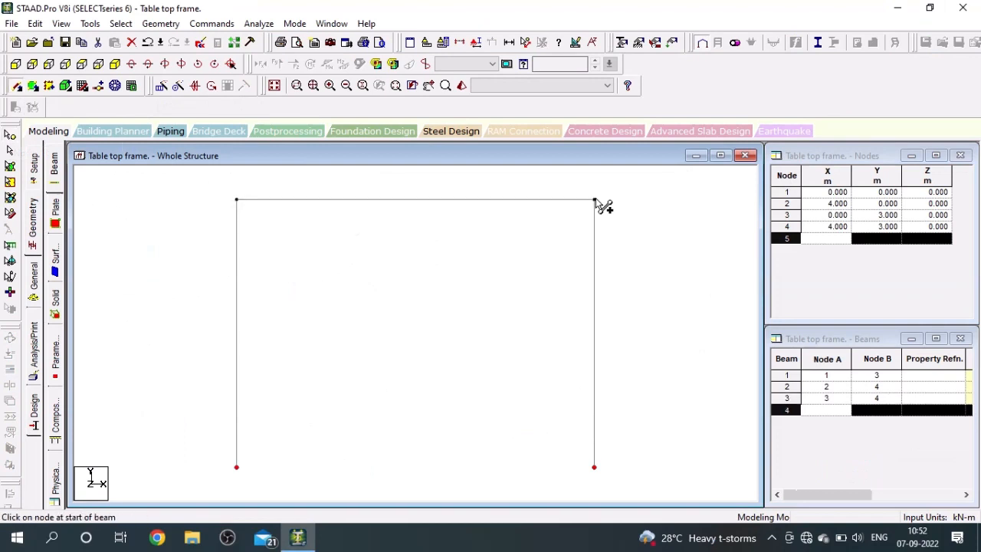
# - Select the whole portal frame and repeat it one step along Z with 4 m spacing, linked steps and an open base
pyautogui.click(10, 152)
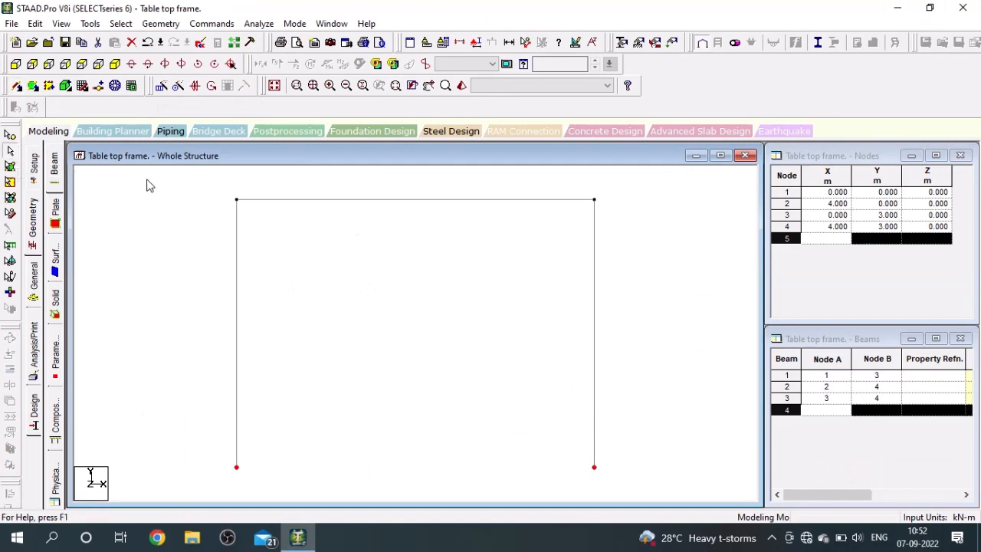
pyautogui.moveTo(144, 178); pyautogui.dragTo(630, 487)
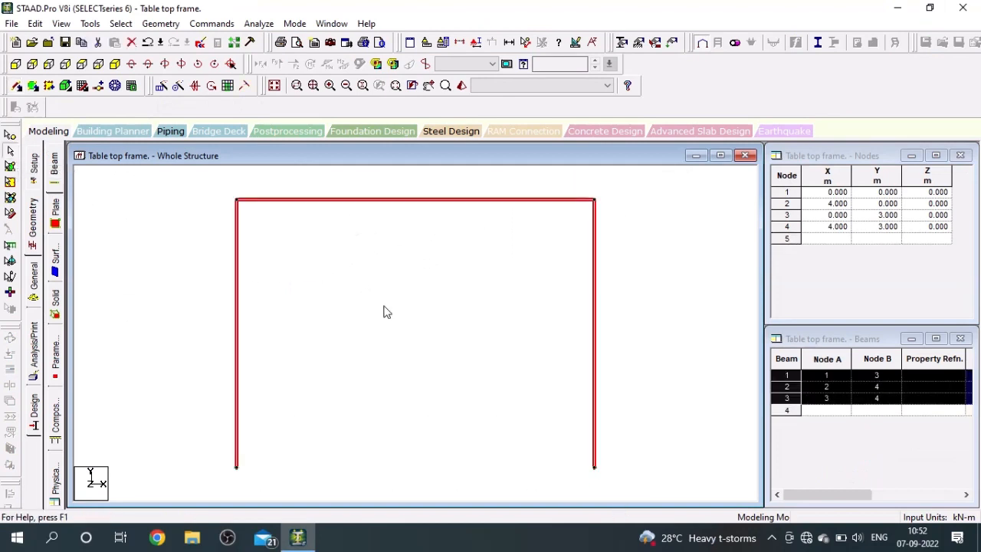
pyautogui.click(116, 65)
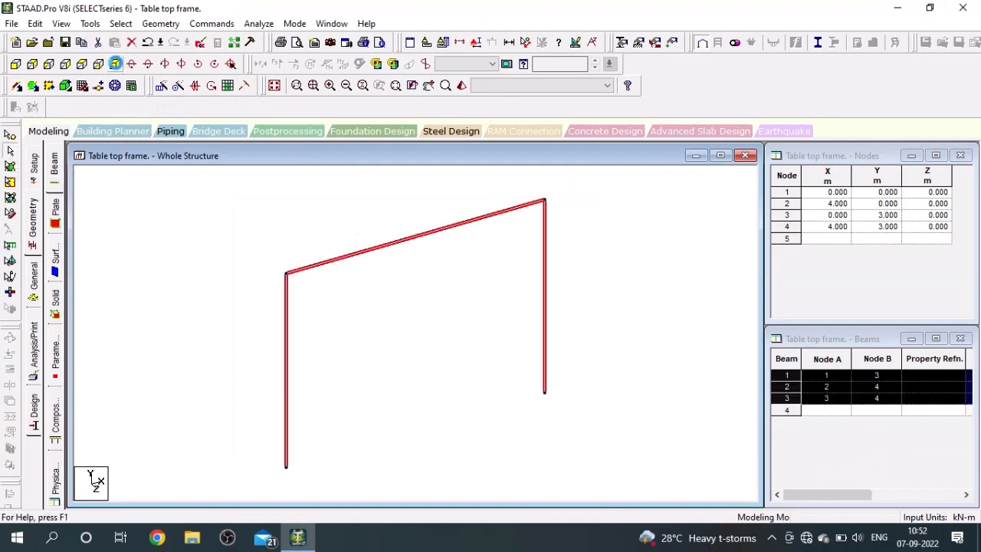
pyautogui.click(162, 85)
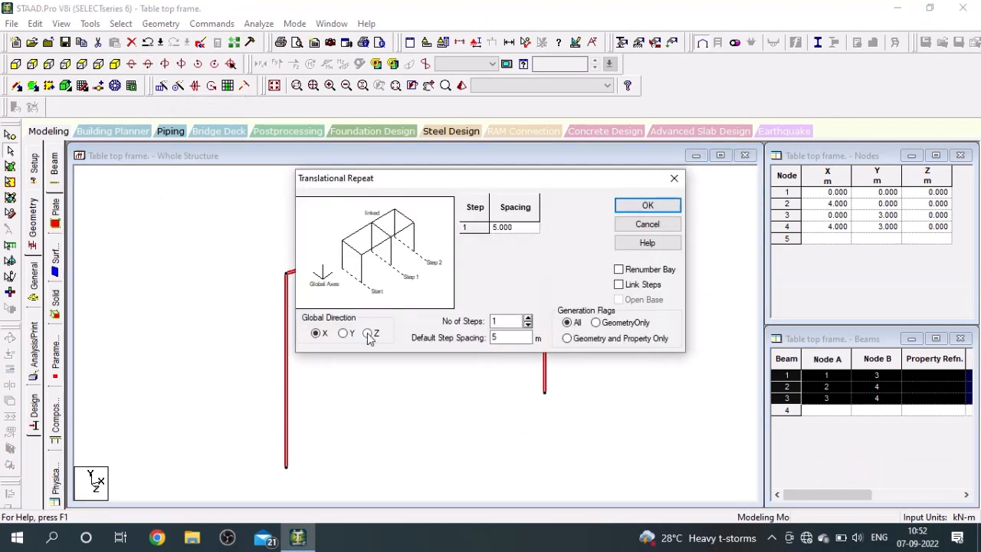
pyautogui.click(368, 334)
pyautogui.click(503, 337)
pyautogui.write('4')
pyautogui.click(618, 284)
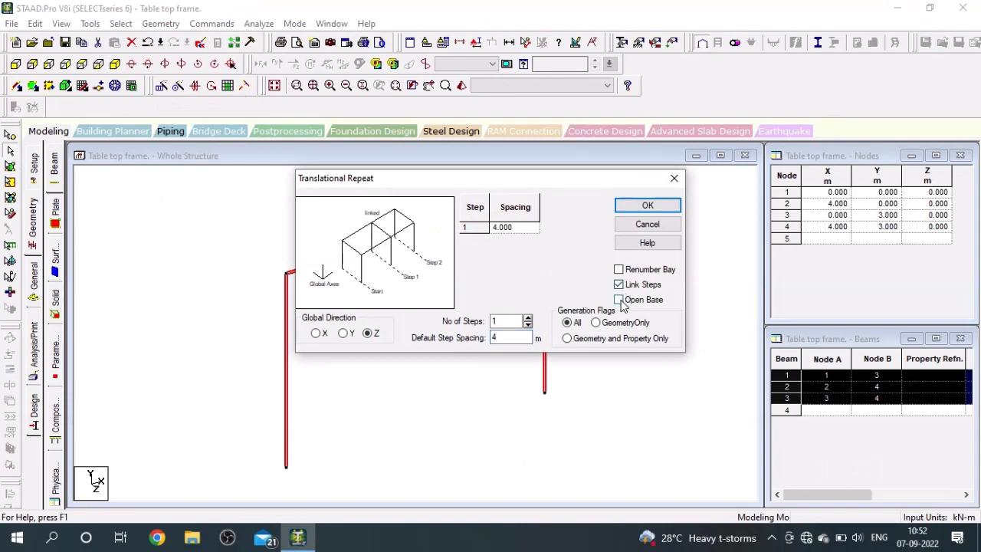
pyautogui.click(647, 205)
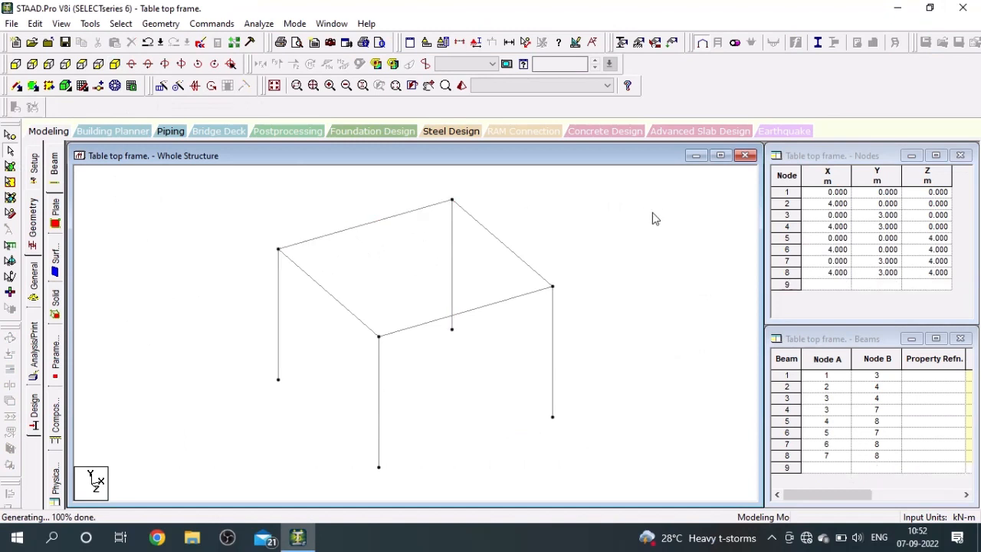
# - Create a fixed support for the structure and move the supports dialog clear of the model
pyautogui.click(639, 44)
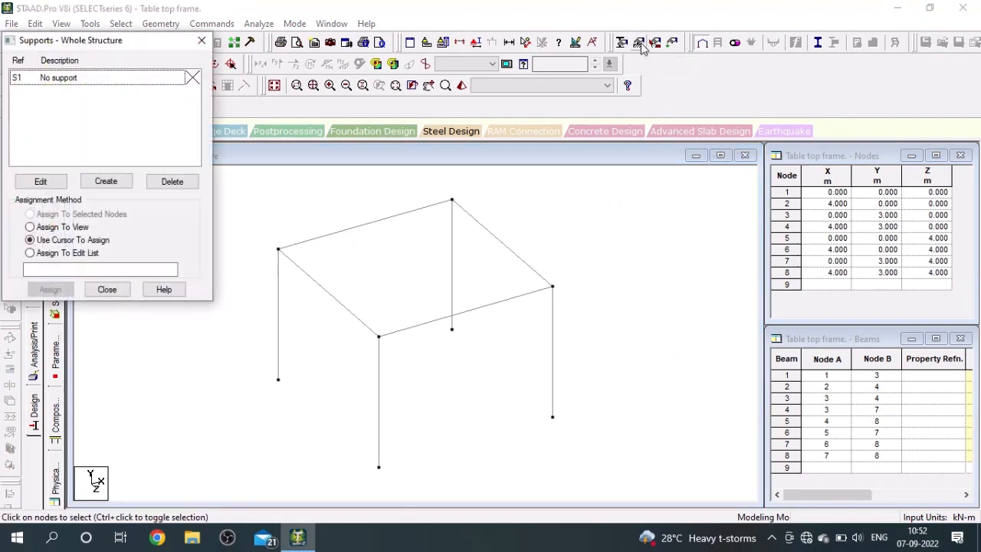
pyautogui.click(106, 181)
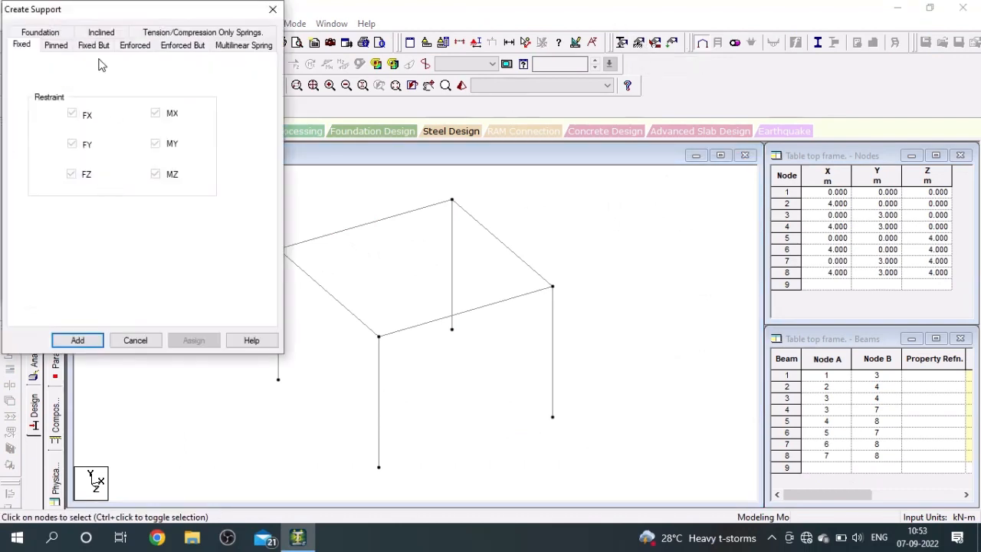
pyautogui.click(78, 339)
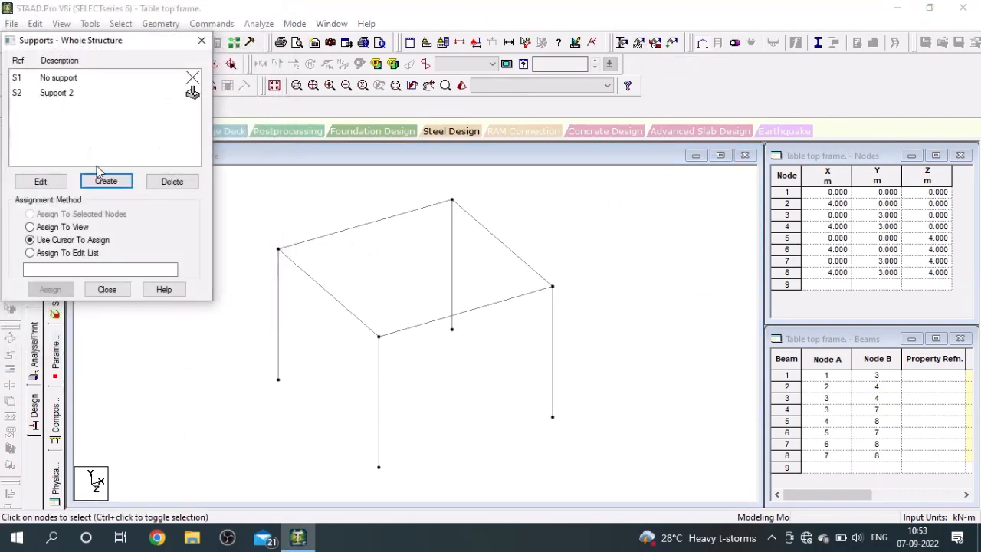
pyautogui.moveTo(86, 42); pyautogui.dragTo(689, 99)
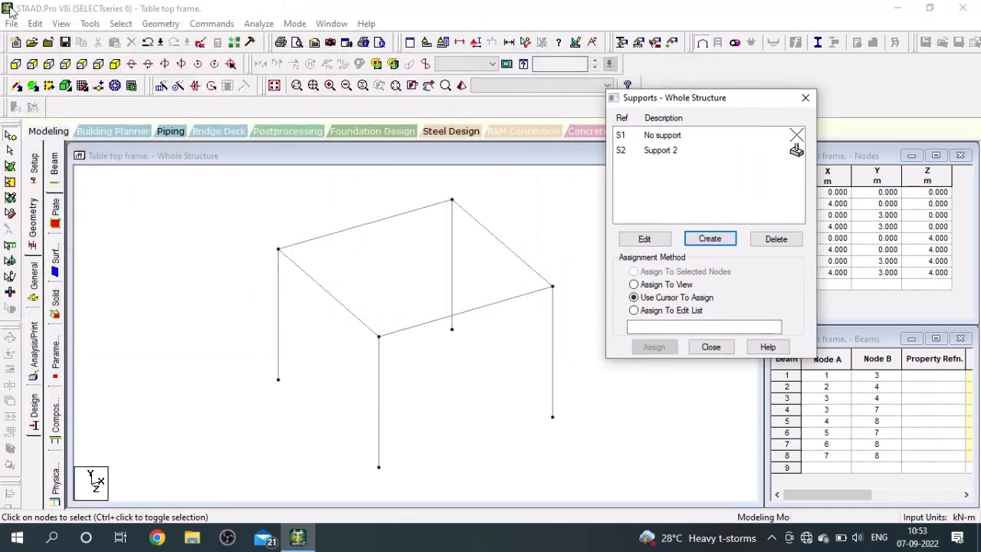
pyautogui.click(16, 65)
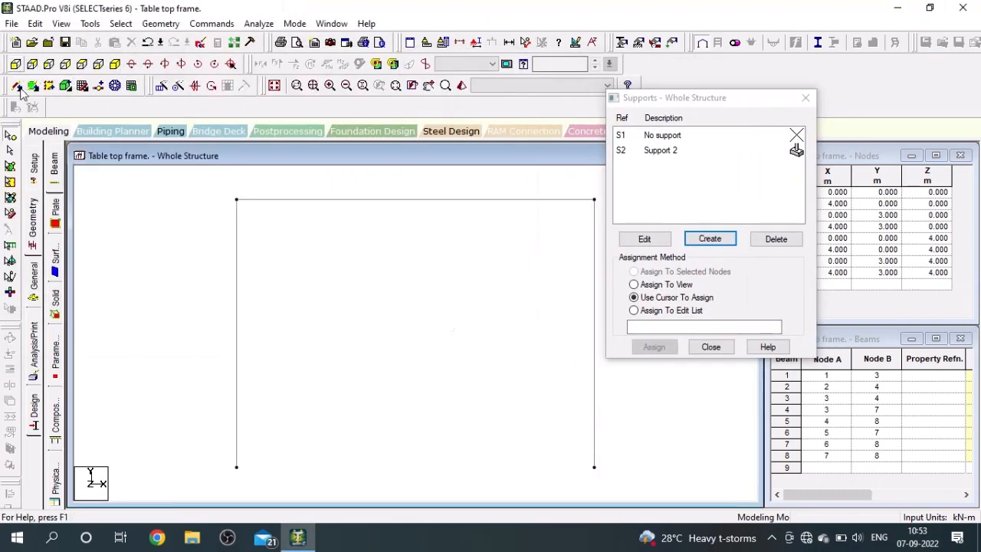
pyautogui.click(10, 138)
pyautogui.moveTo(204, 439); pyautogui.dragTo(627, 485)
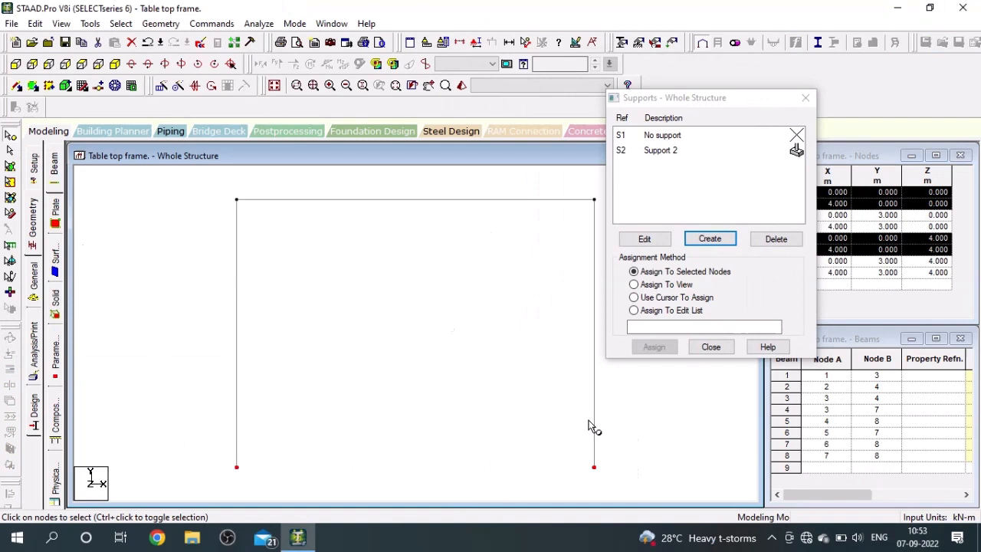
pyautogui.click(115, 84)
# - Assign Support 2 to the four base nodes of the frame and close the supports dialog
pyautogui.click(645, 151)
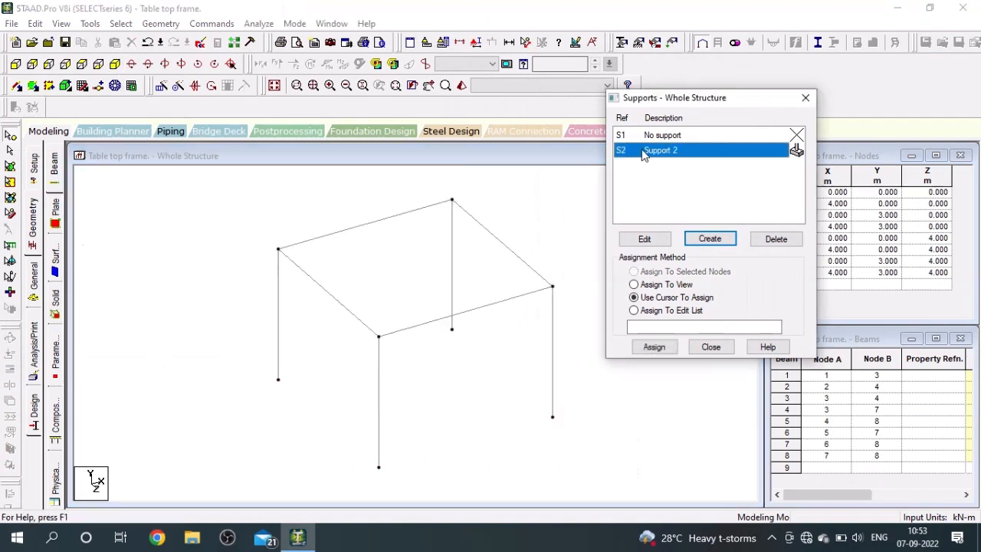
pyautogui.click(16, 85)
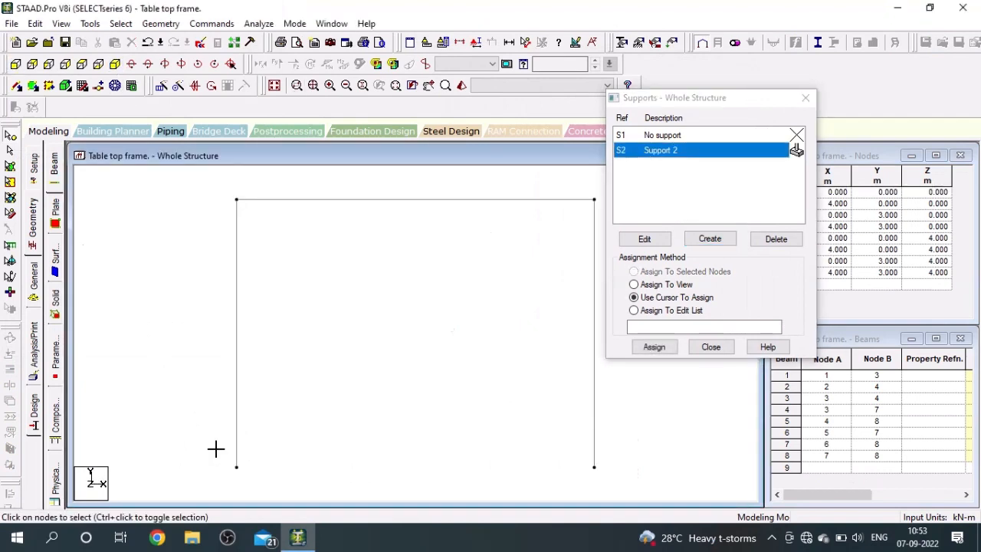
pyautogui.moveTo(215, 448); pyautogui.dragTo(638, 486)
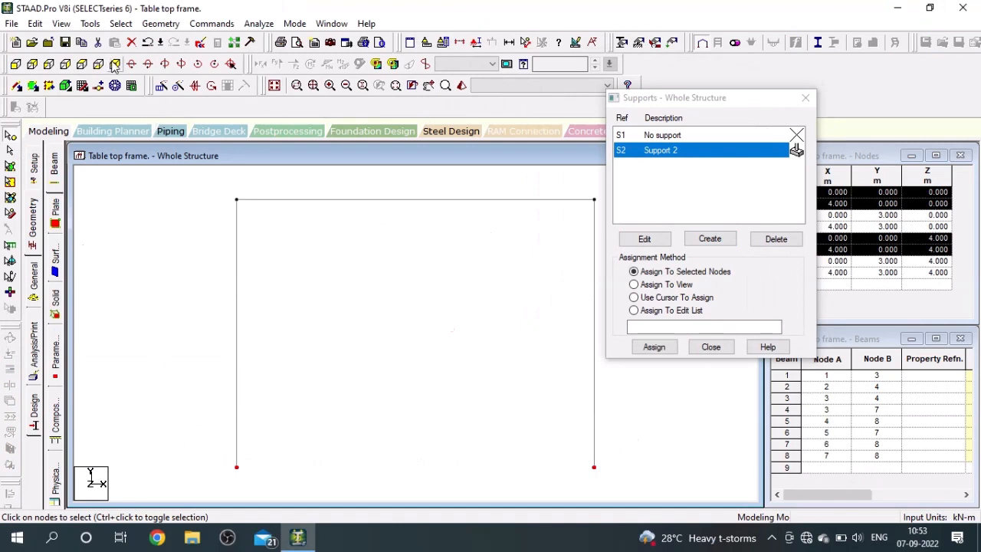
pyautogui.click(115, 65)
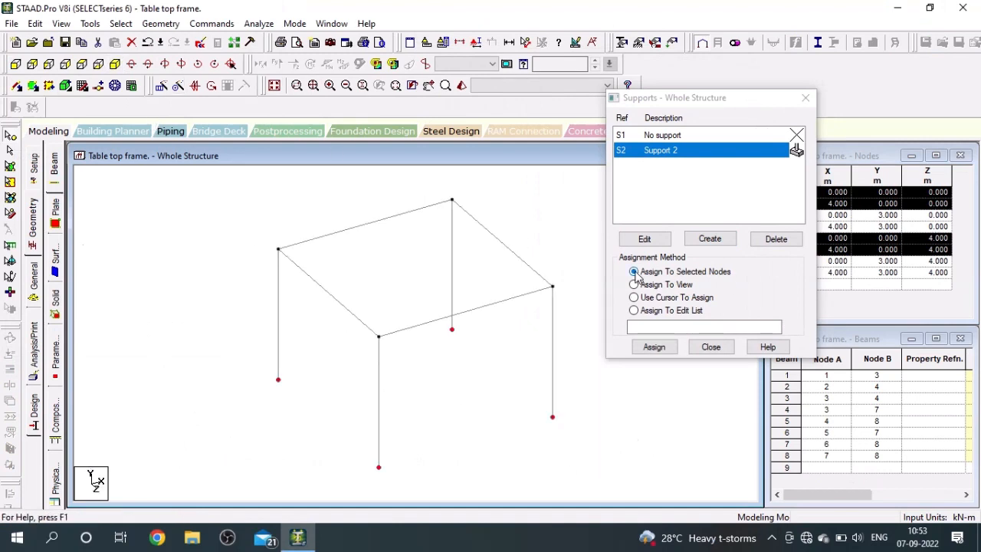
pyautogui.click(652, 346)
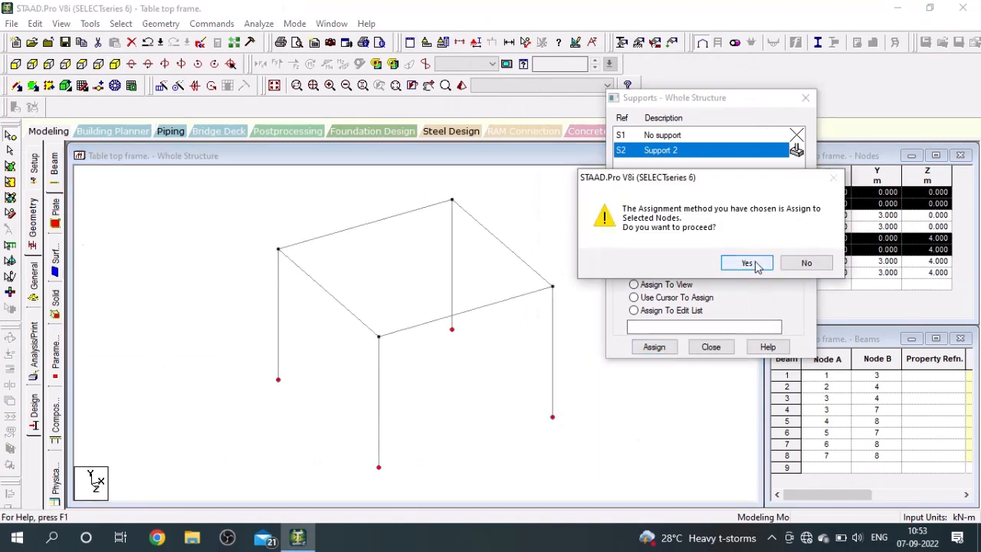
pyautogui.click(747, 263)
pyautogui.click(712, 349)
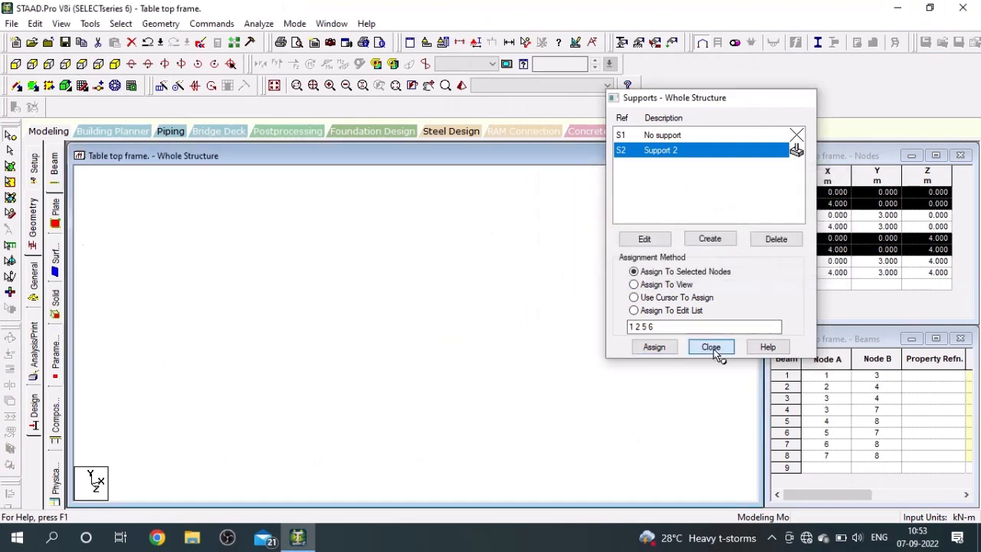
# - Define a rectangular concrete section with YD 0.3 m and ZD 0.6 m
pyautogui.click(623, 43)
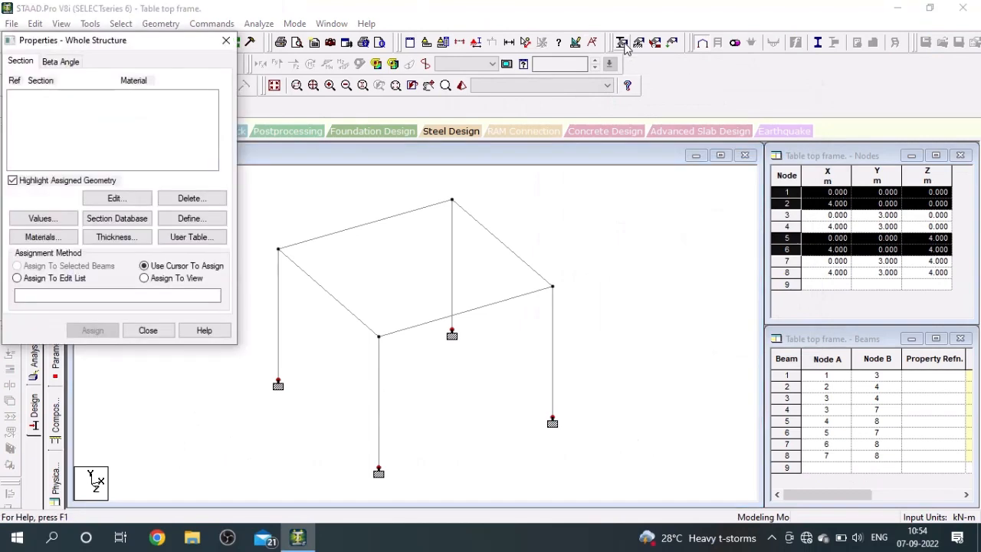
pyautogui.click(188, 219)
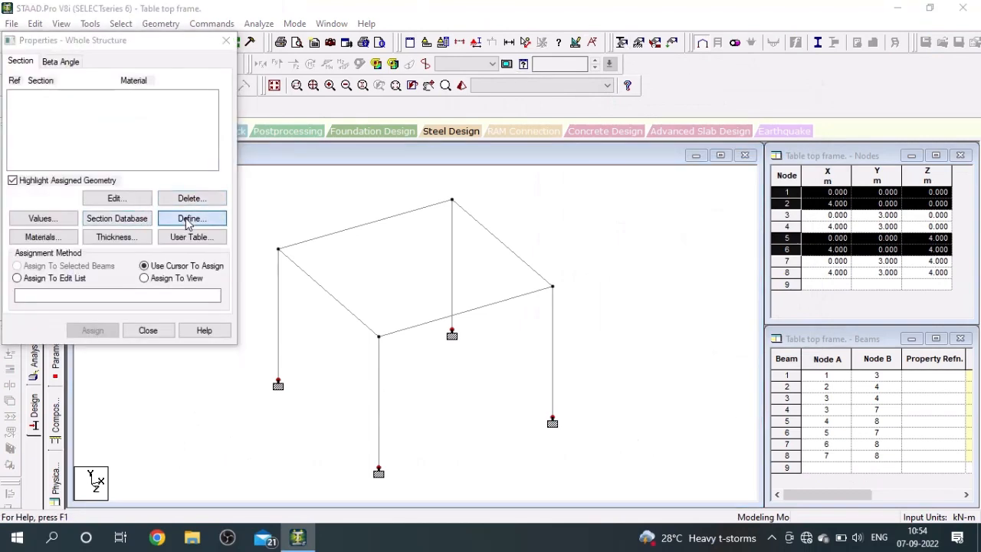
pyautogui.click(286, 154)
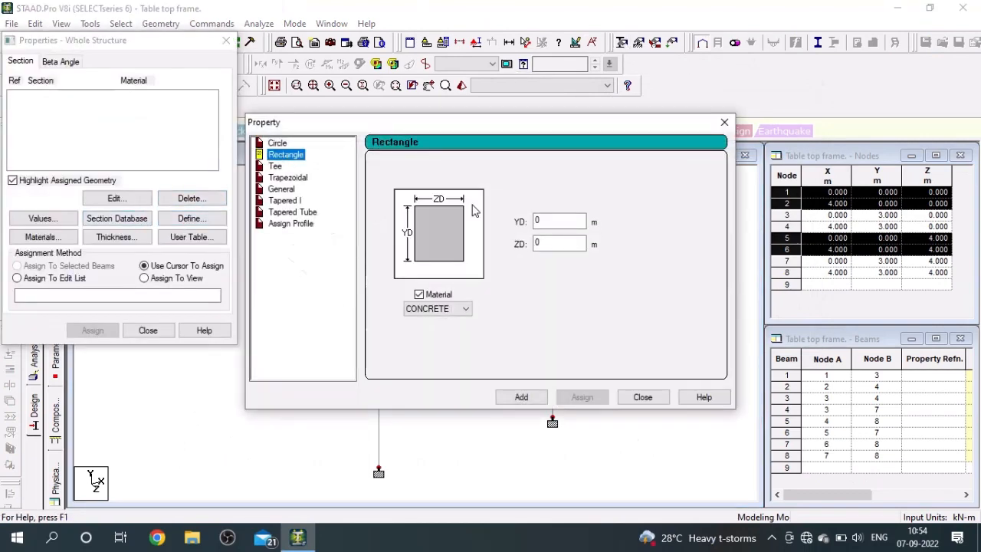
pyautogui.click(552, 219)
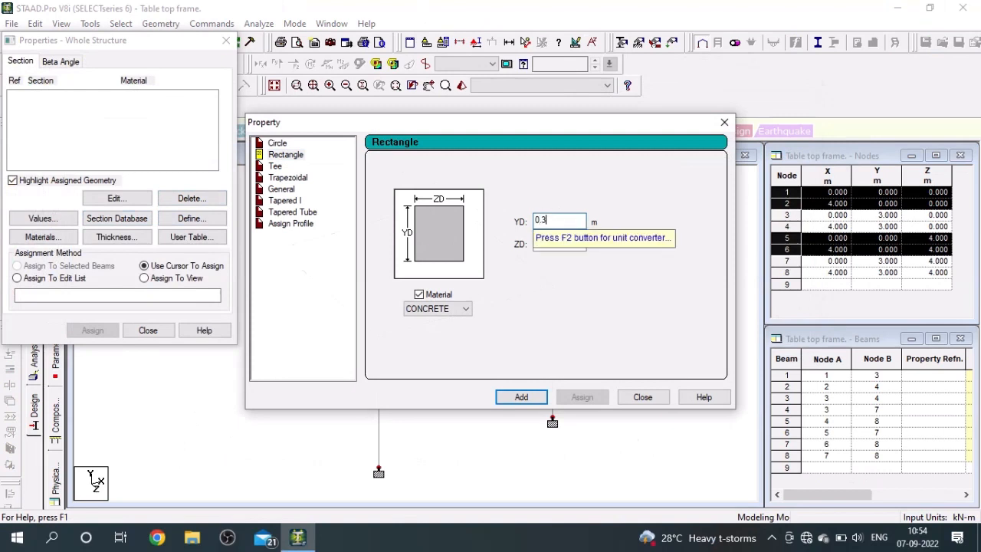
pyautogui.press('Tab')
pyautogui.write('.')
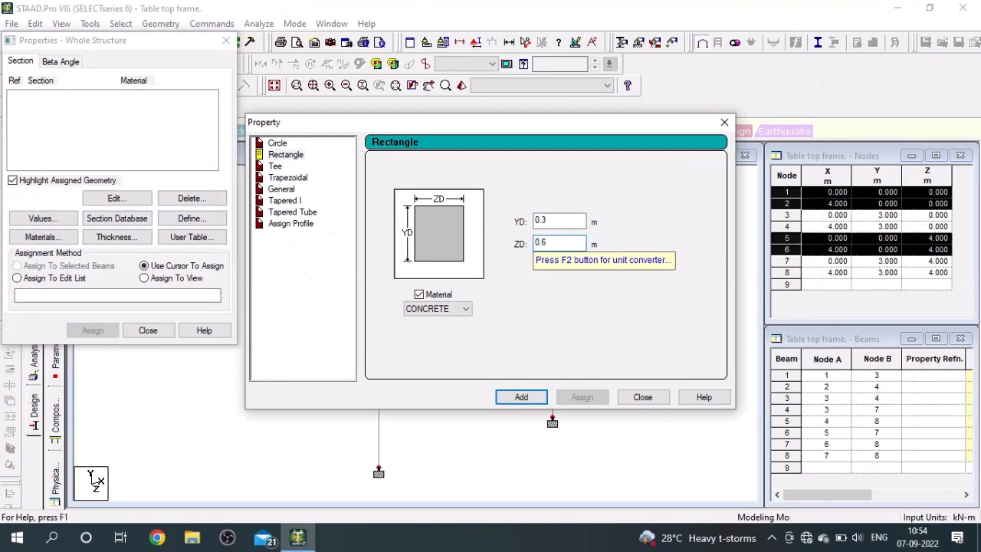
pyautogui.click(517, 397)
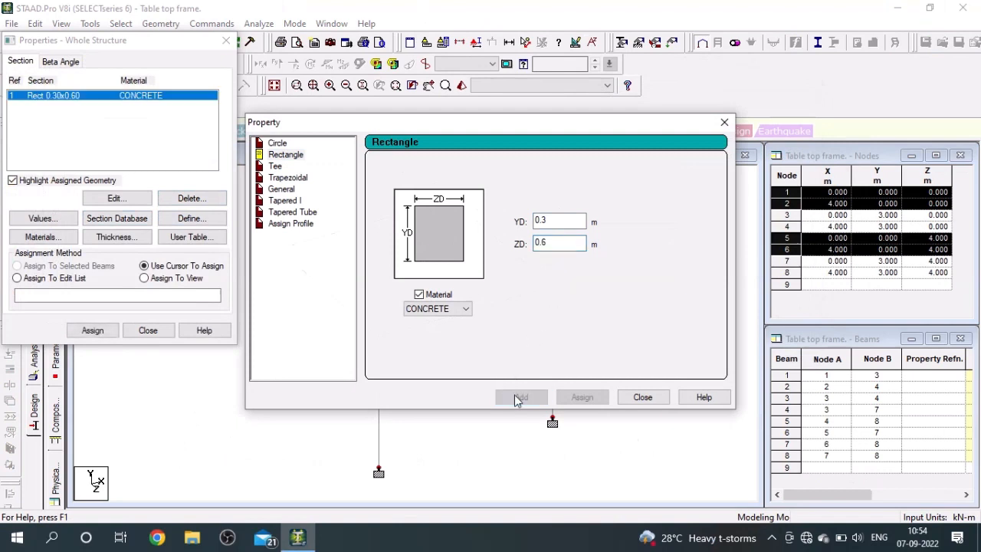
# - Add a second rectangular concrete section with YD 0.3 m and ZD 0.45 m, and finish defining sections
pyautogui.click(559, 221)
pyautogui.click(564, 242)
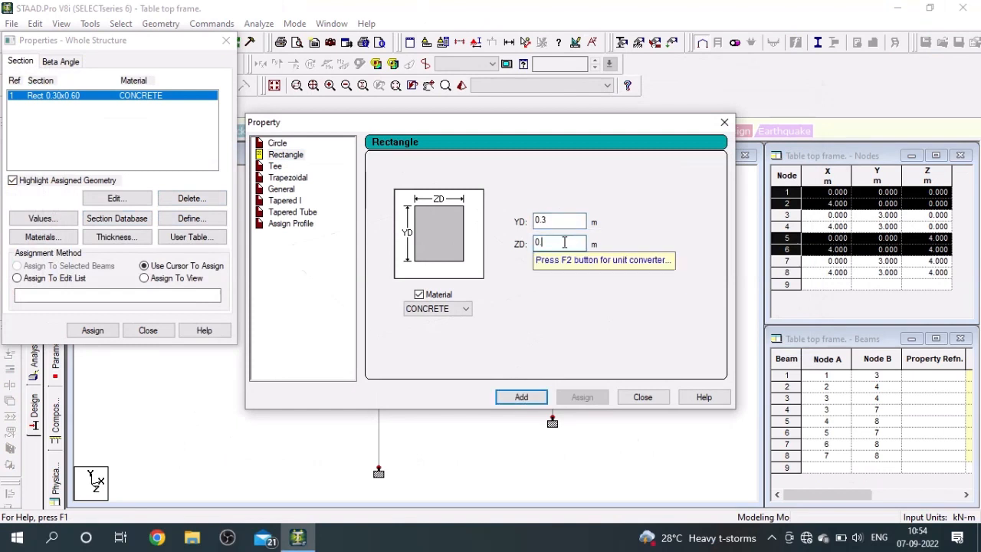
pyautogui.click(529, 396)
pyautogui.click(634, 397)
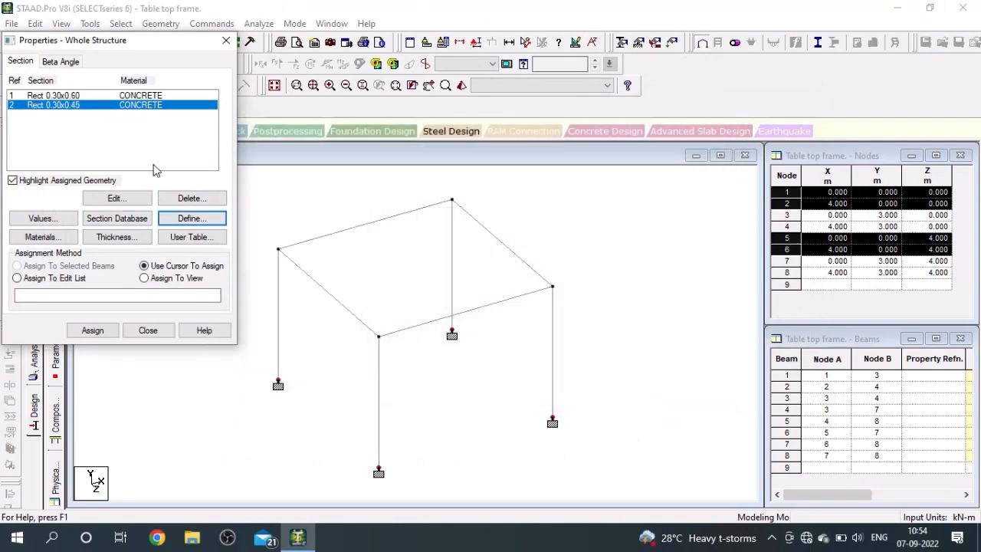
# - Select all members parallel to Y and assign the Rect 0.30x0.60 section to these four columns
pyautogui.moveTo(67, 45); pyautogui.dragTo(756, 143)
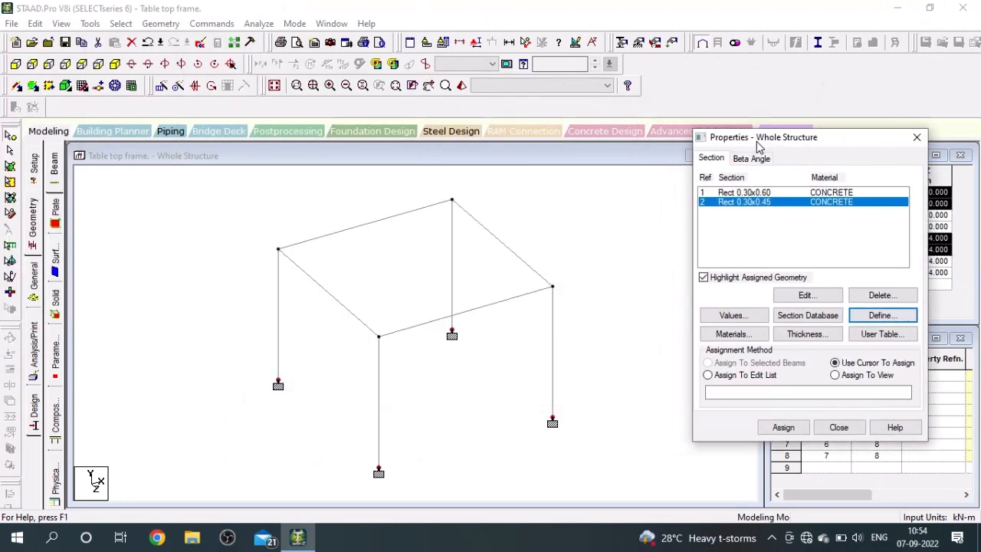
pyautogui.click(756, 193)
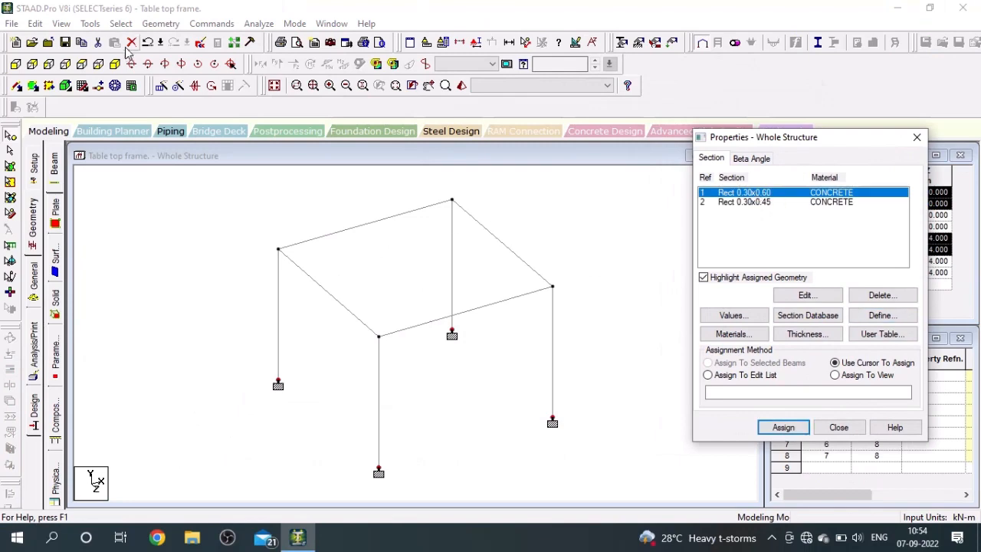
pyautogui.click(120, 24)
pyautogui.press('Return')
pyautogui.press('Return')
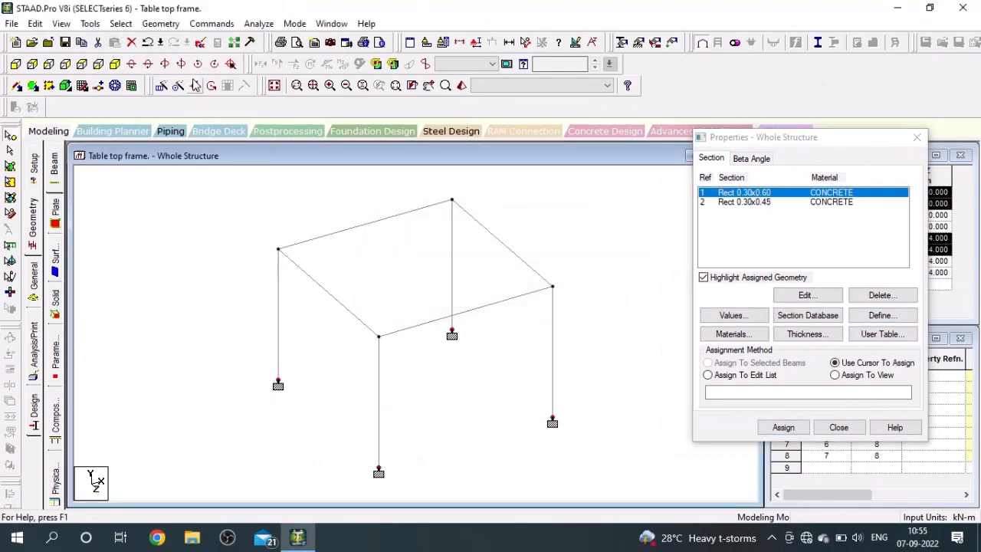
pyautogui.click(117, 24)
pyautogui.moveTo(191, 283)
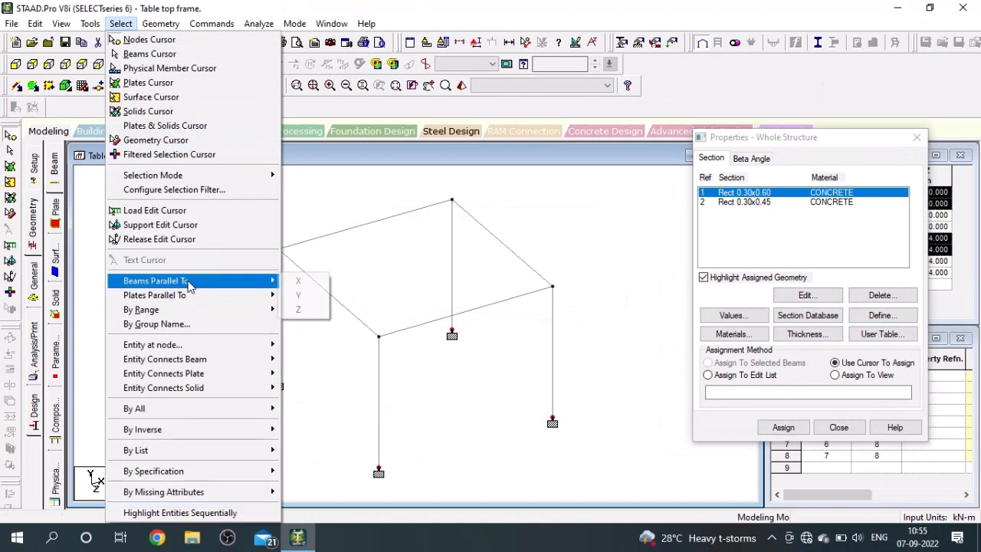
pyautogui.click(297, 296)
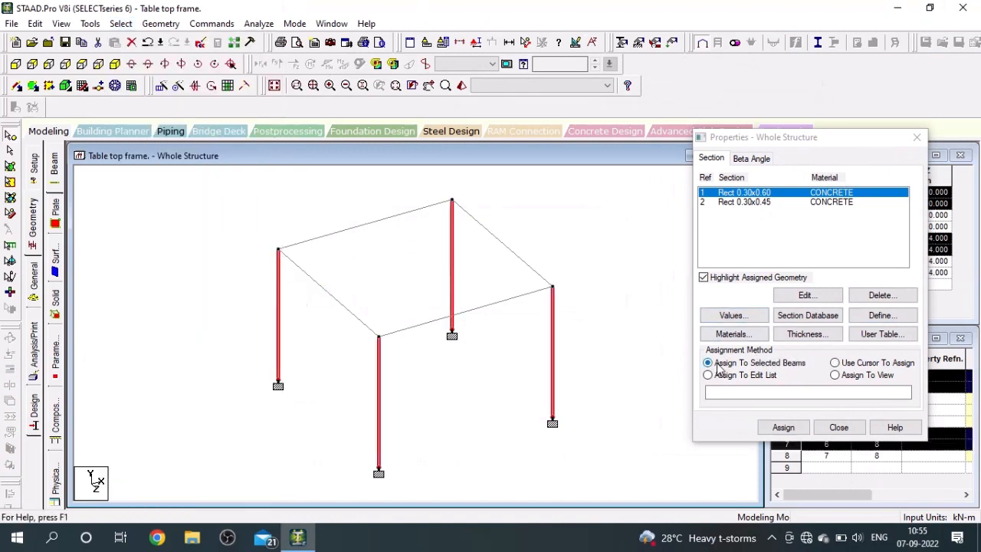
pyautogui.click(783, 427)
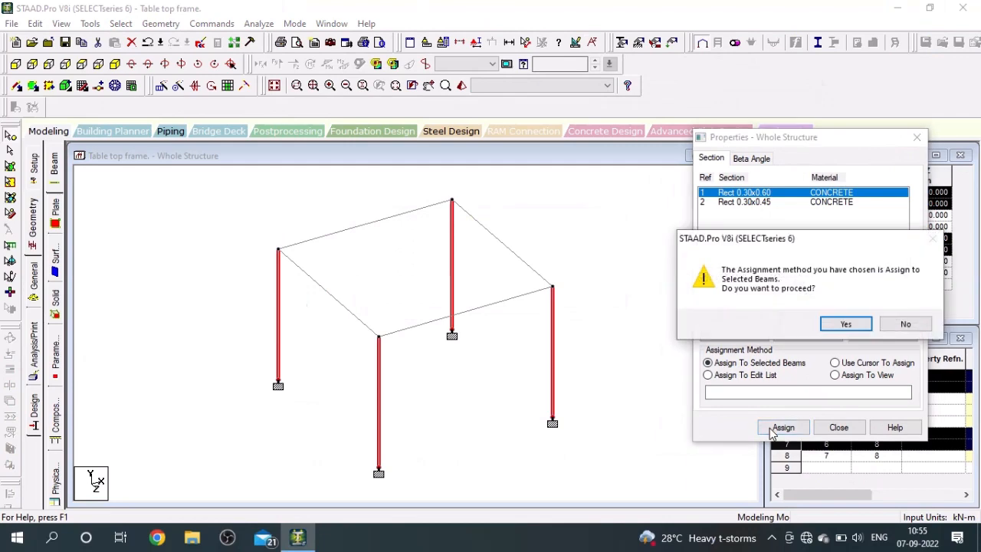
pyautogui.click(844, 324)
# - Assign the Rect 0.30x0.45 section to all beams parallel to X and Z, and close the properties dialog
pyautogui.click(745, 202)
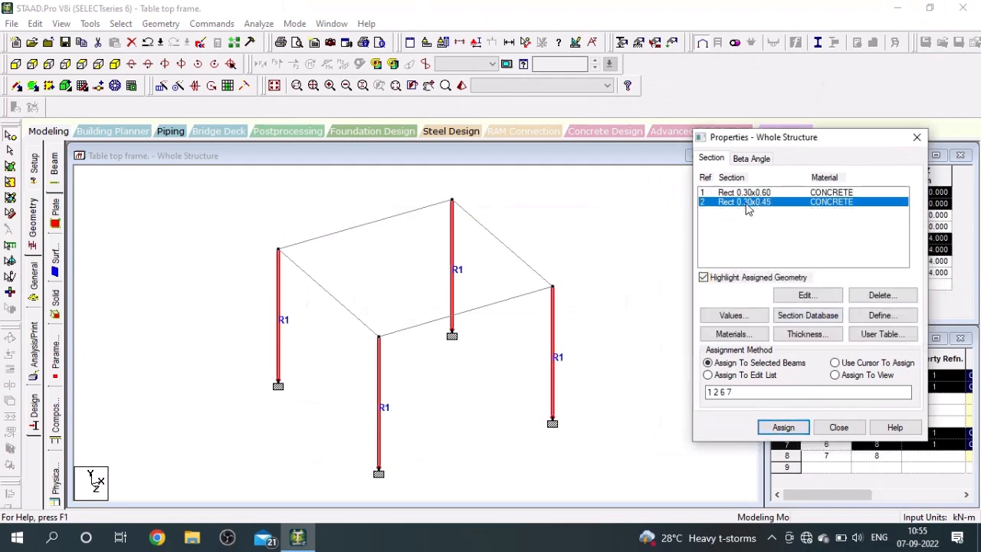
pyautogui.click(123, 24)
pyautogui.moveTo(261, 280)
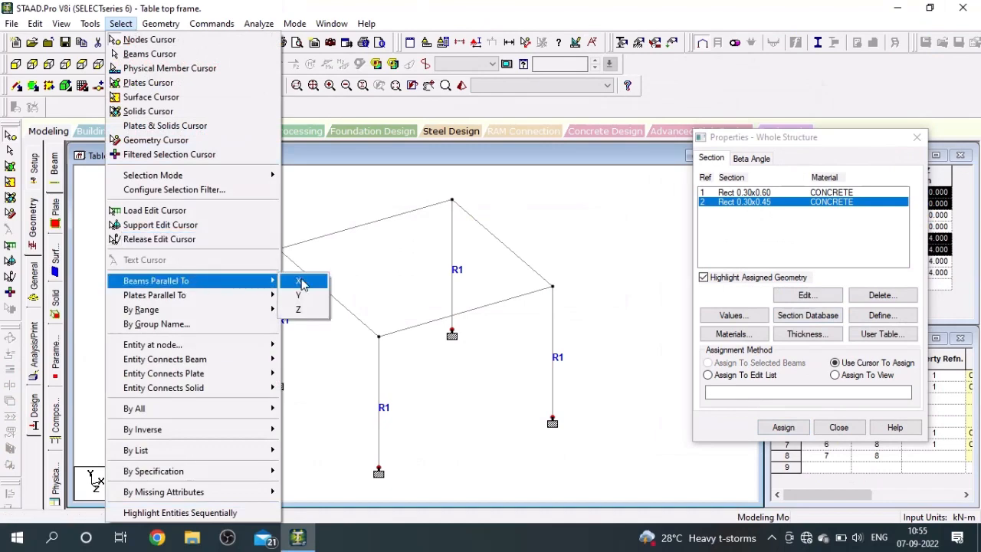
pyautogui.click(301, 284)
pyautogui.click(120, 24)
pyautogui.moveTo(220, 285)
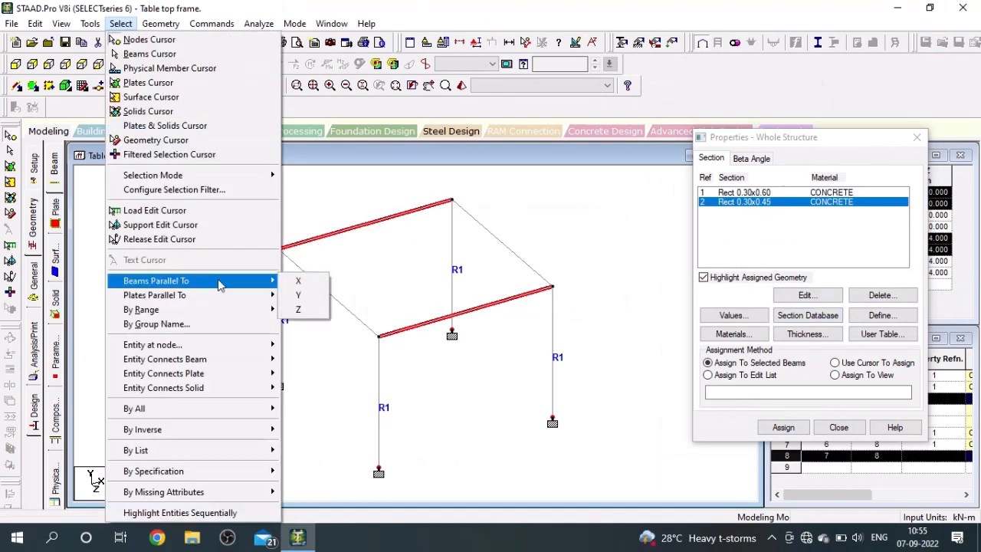
pyautogui.click(306, 310)
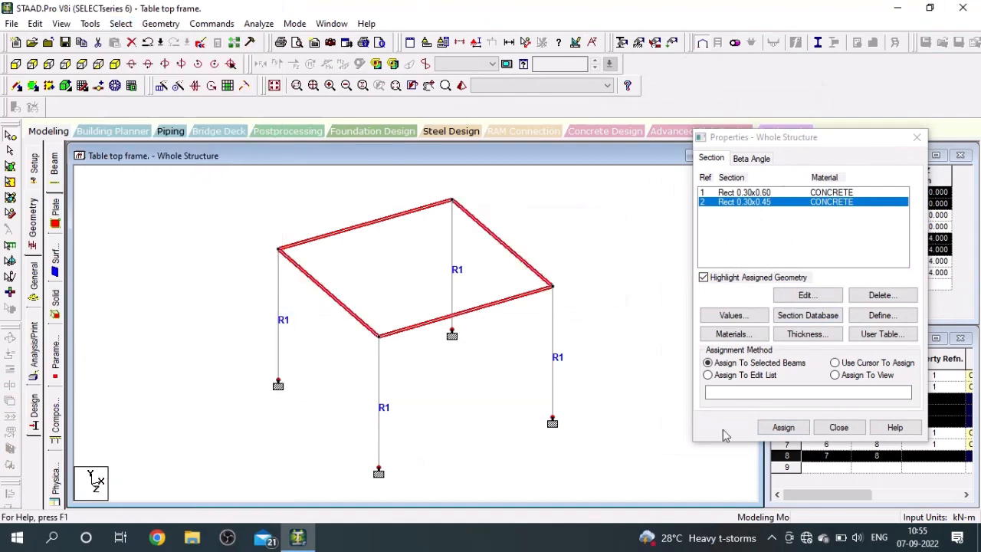
pyautogui.click(783, 427)
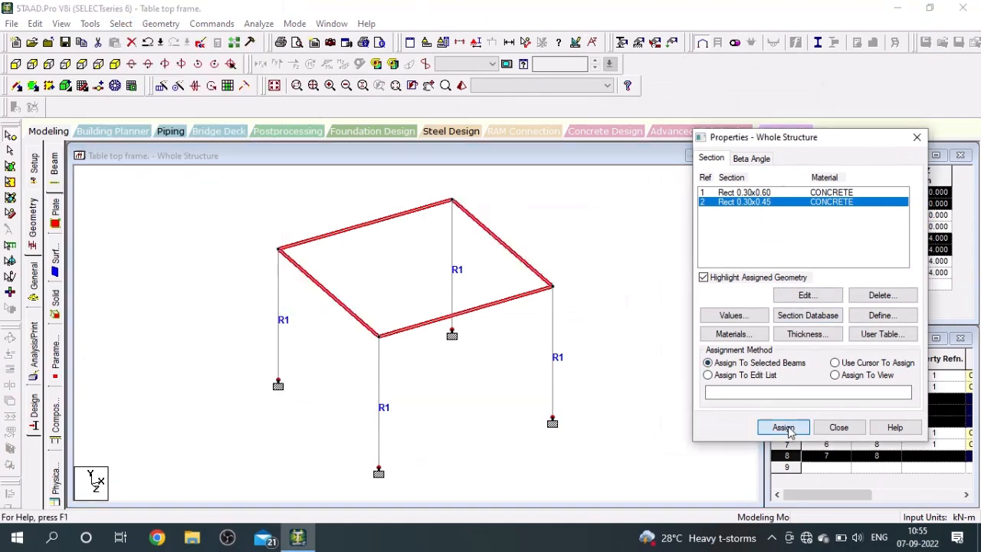
pyautogui.click(843, 327)
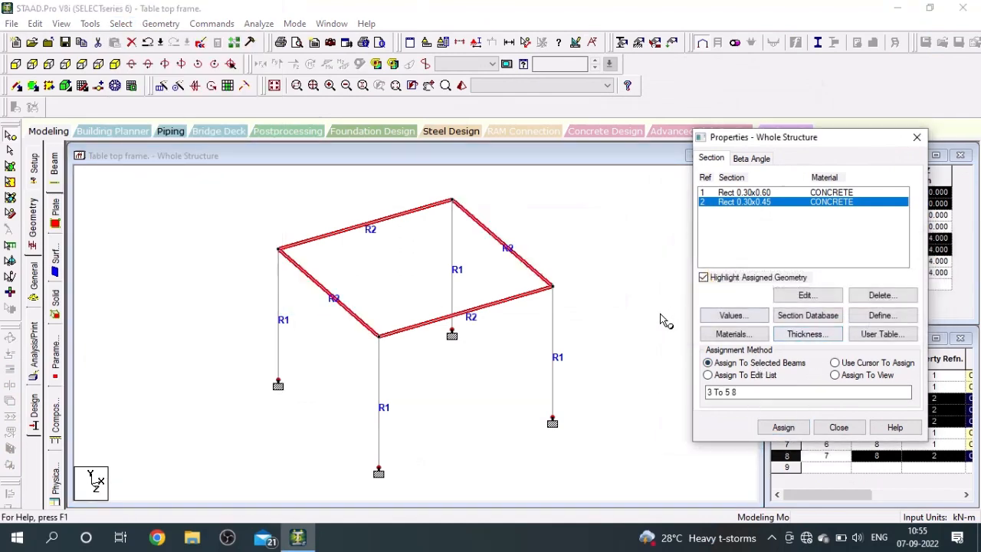
pyautogui.click(830, 429)
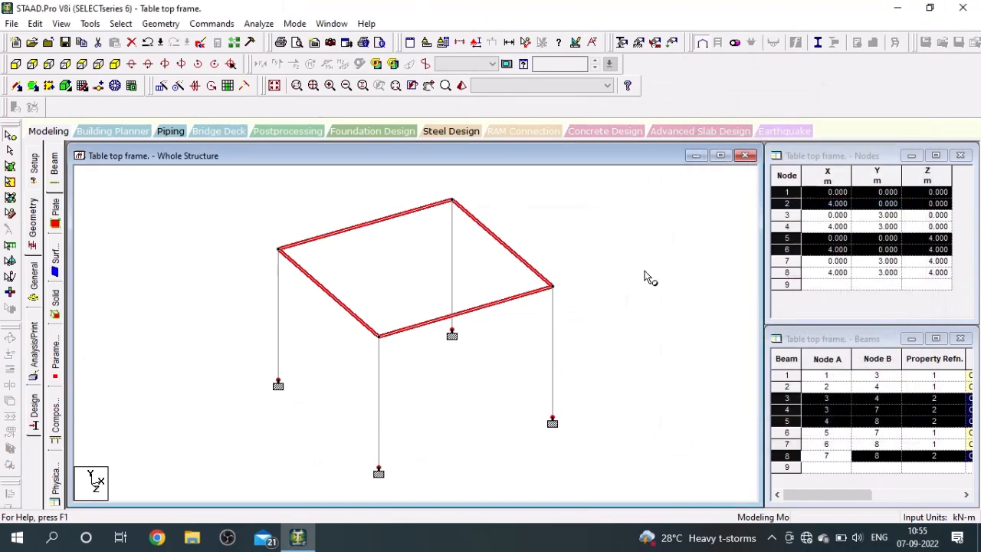
# - Display member dimensions on the selected top beams and on all members in the view
pyautogui.click(511, 44)
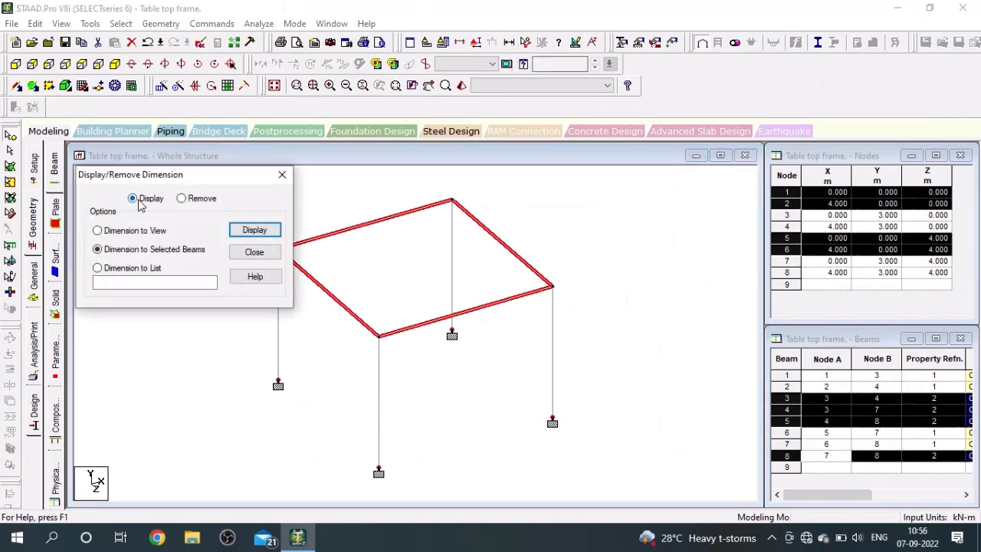
pyautogui.click(247, 231)
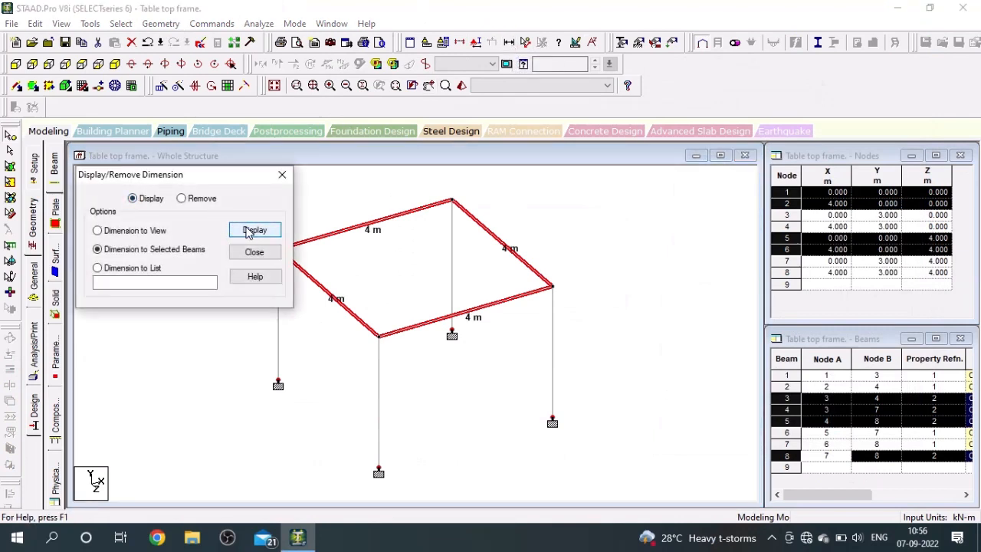
pyautogui.click(329, 201)
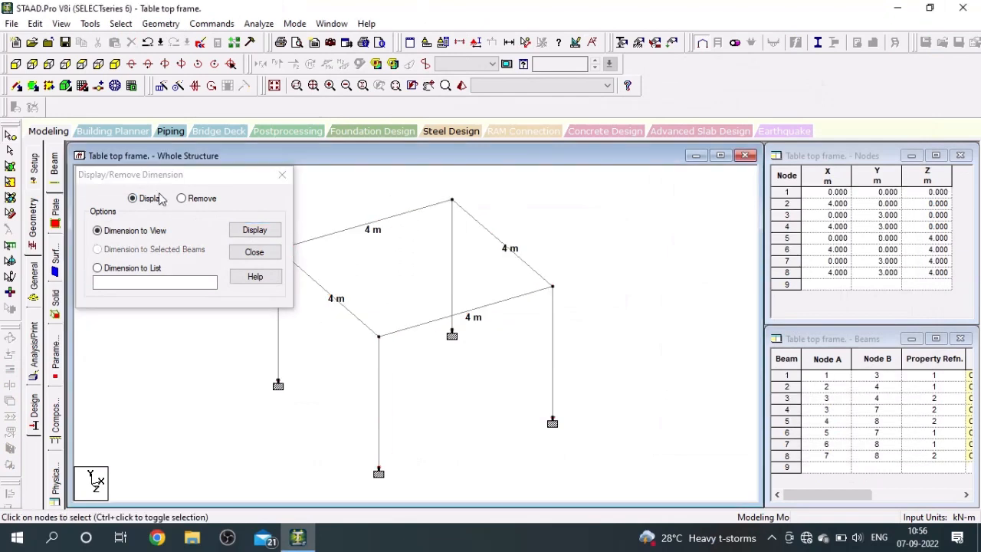
pyautogui.click(248, 233)
pyautogui.click(255, 252)
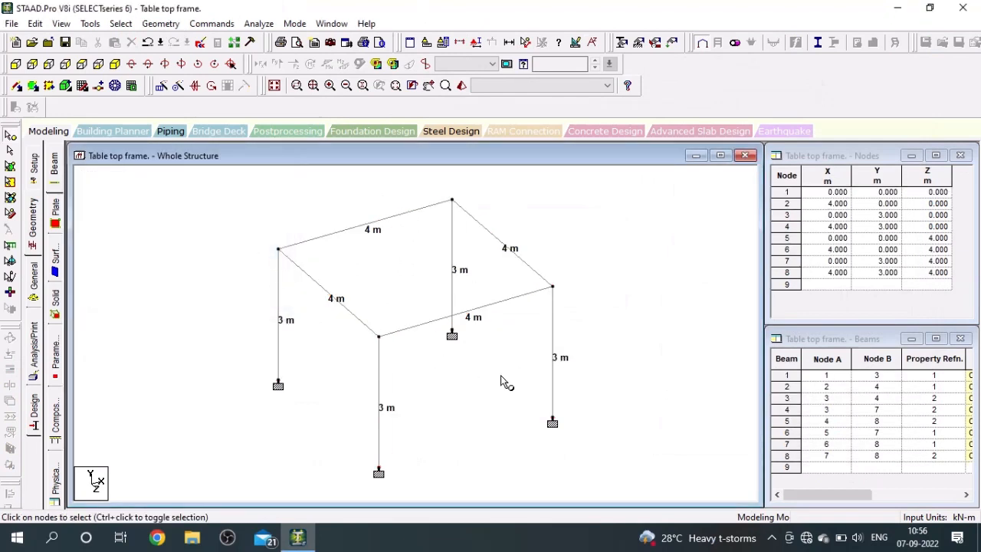
# - Remove the displayed dimensions from all members in the view
pyautogui.click(509, 42)
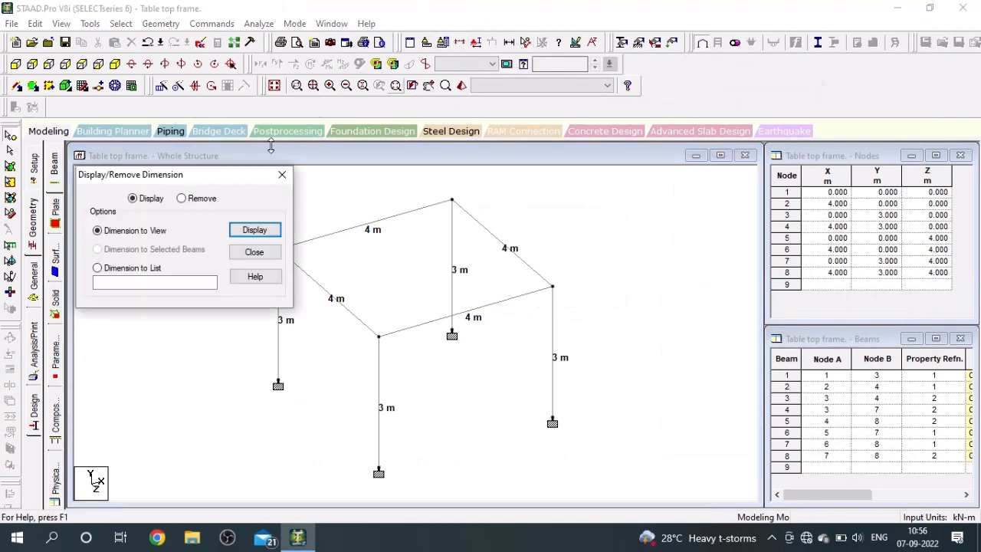
pyautogui.click(182, 198)
pyautogui.click(254, 230)
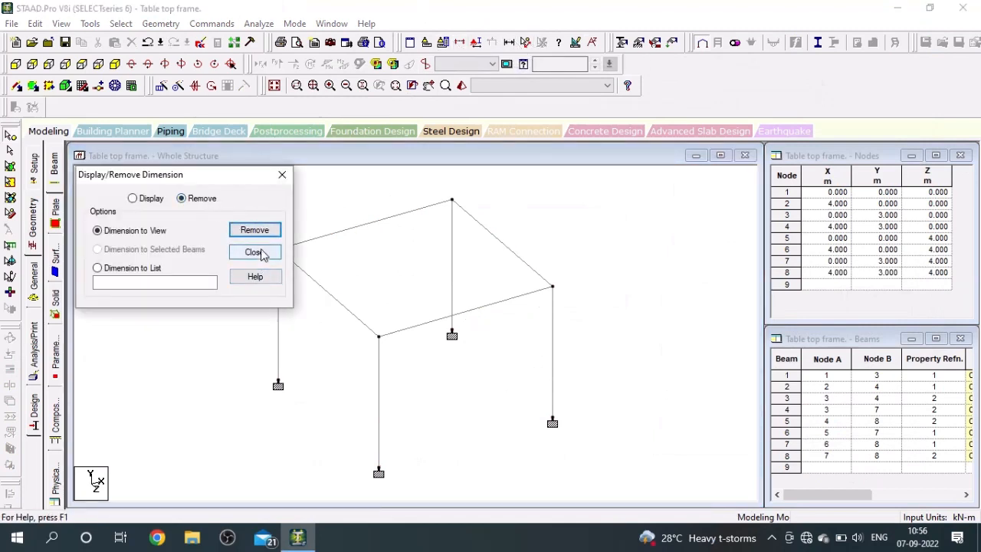
pyautogui.click(256, 252)
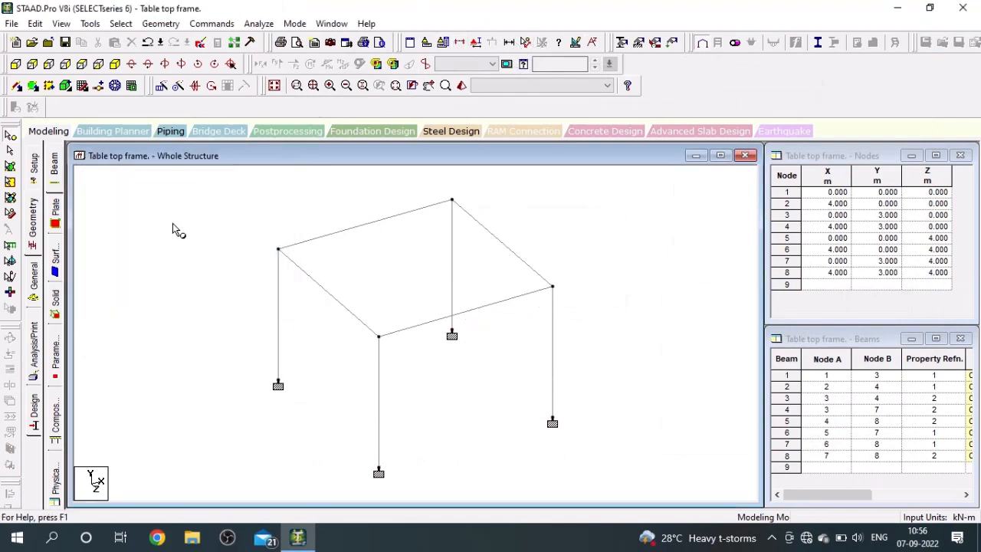
# - Create primary load case 1 with loading type Dead and the title LOAD CASE 1
pyautogui.click(672, 45)
pyautogui.click(771, 181)
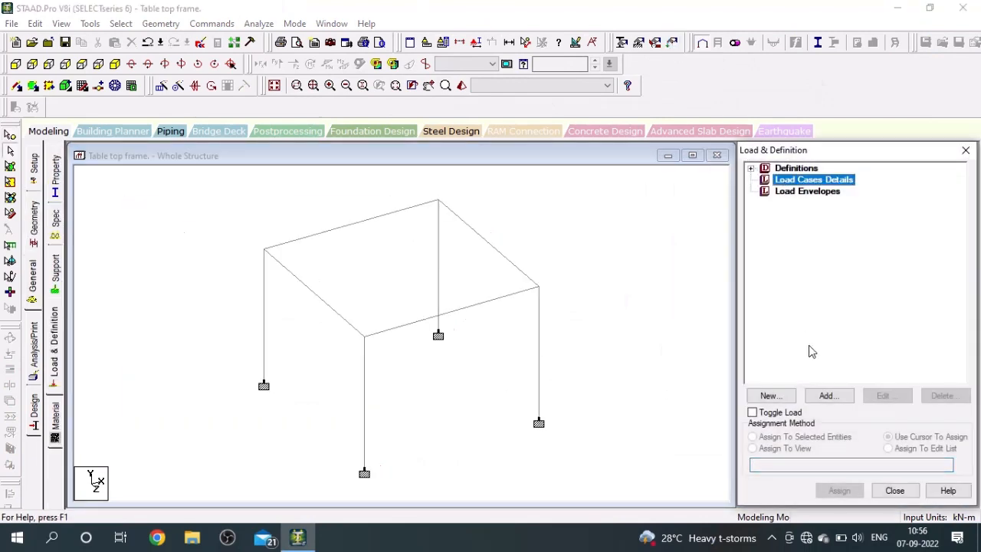
pyautogui.click(827, 395)
pyautogui.click(531, 186)
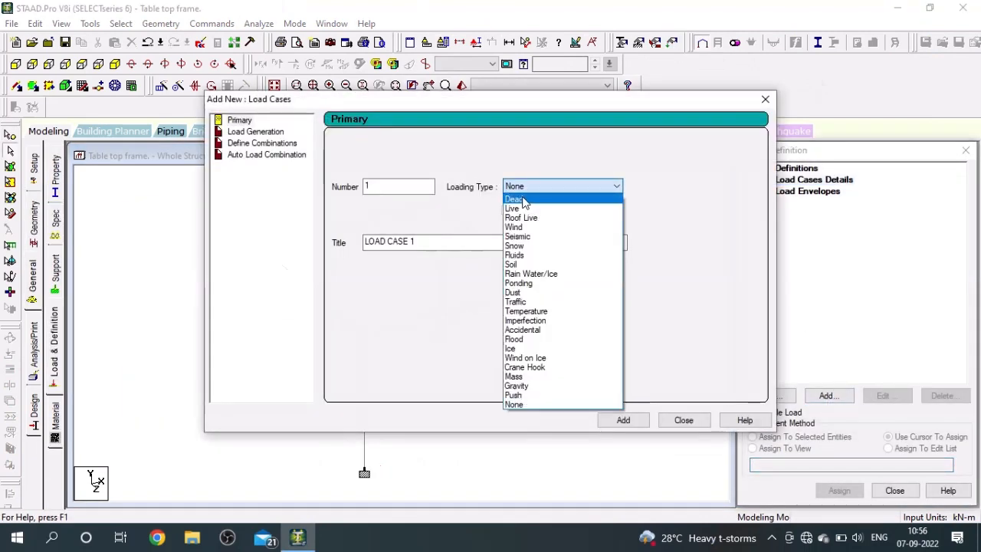
pyautogui.click(528, 205)
pyautogui.click(623, 421)
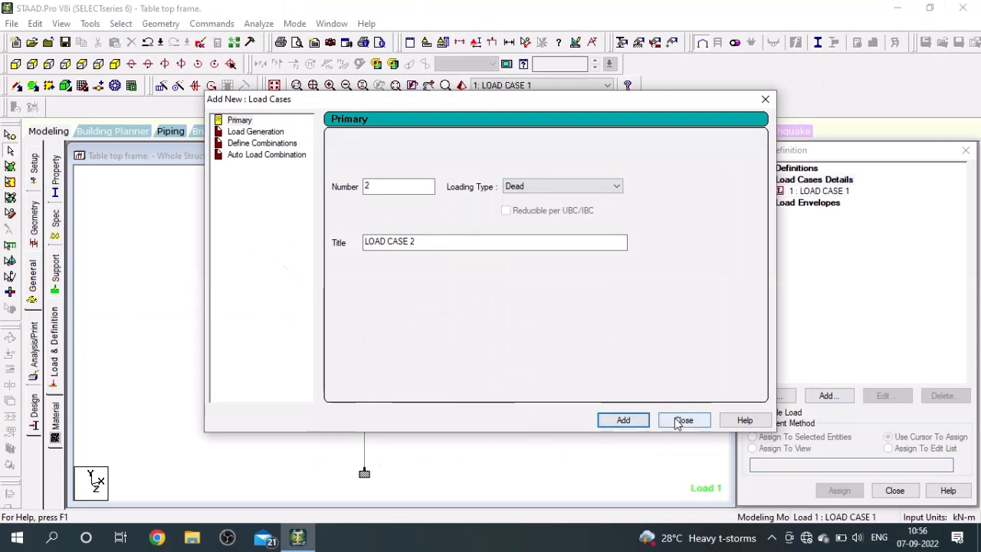
pyautogui.click(681, 420)
# - Add a selfweight load in the Y direction with factor -1 to load case 1
pyautogui.click(818, 192)
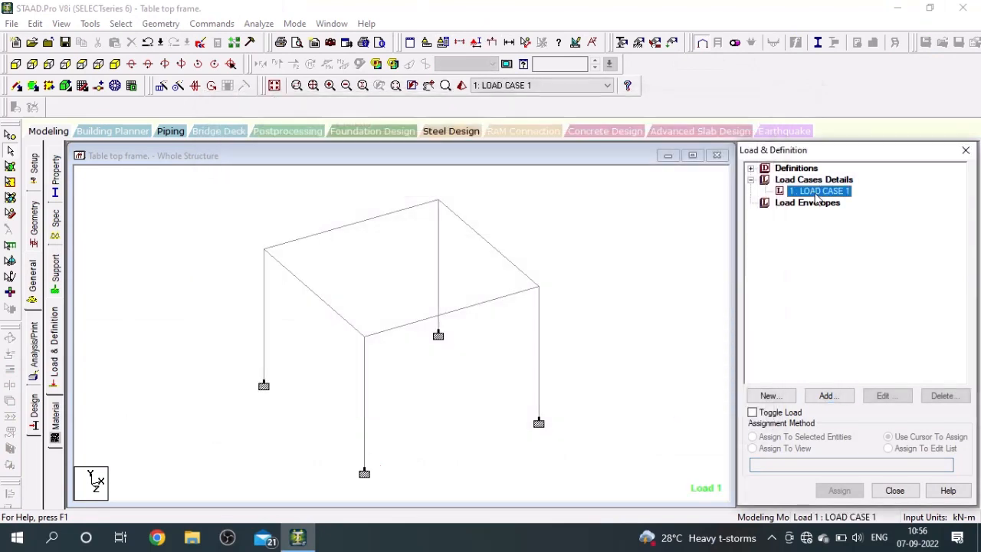
pyautogui.click(828, 395)
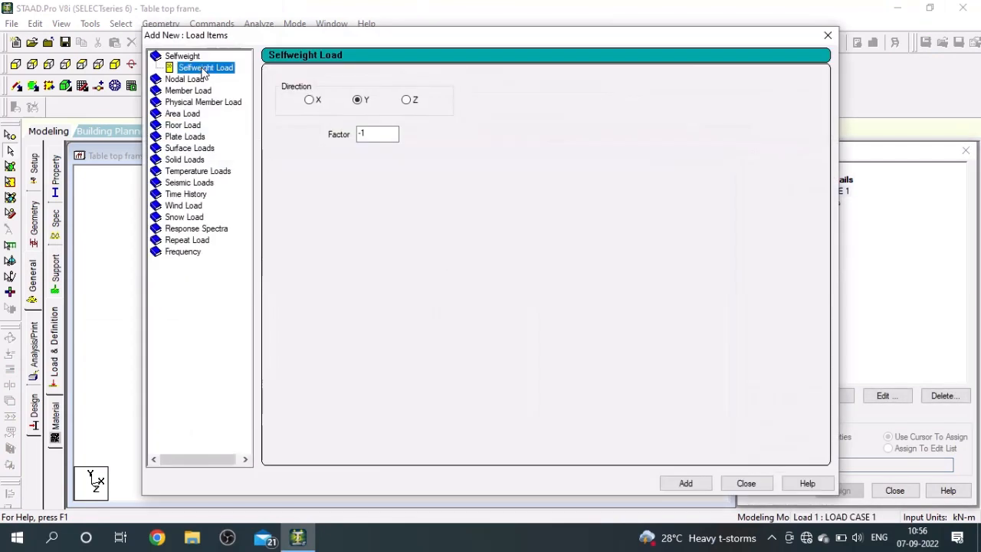
pyautogui.click(683, 485)
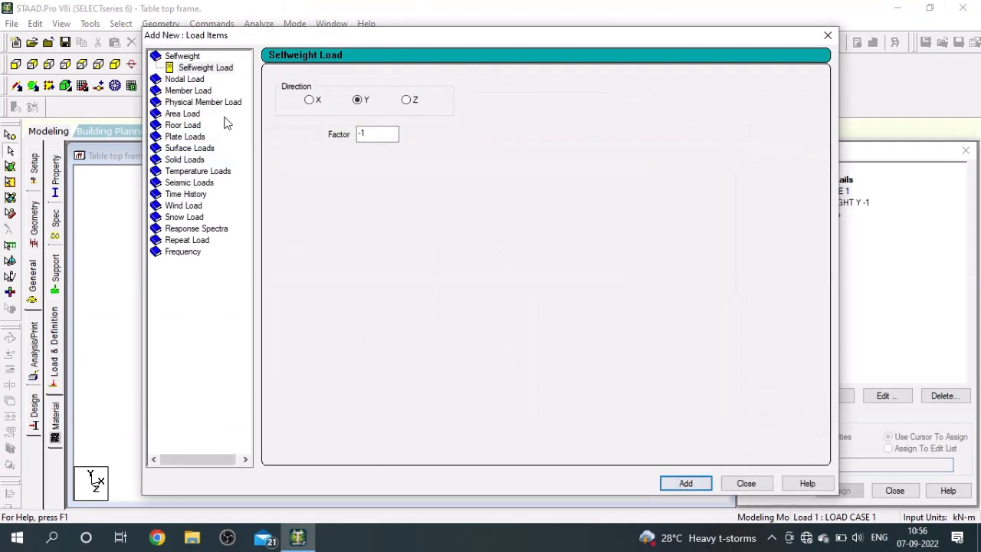
# - Add a floor load of -3 kN/m2 in Global Y to load case 1, with a Y range from 2.5 to 3 m
pyautogui.click(185, 126)
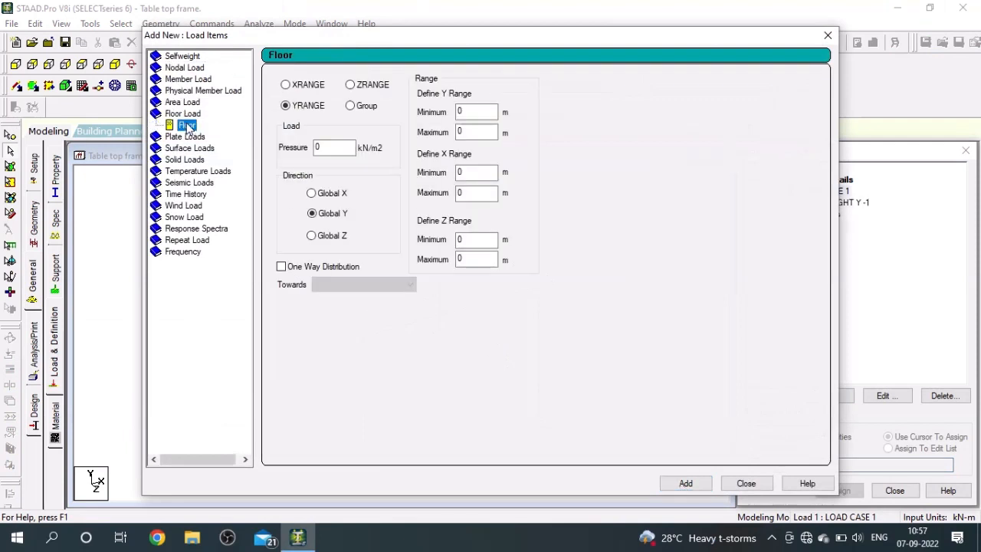
pyautogui.click(332, 147)
pyautogui.write('-3')
pyautogui.doubleClick(471, 112)
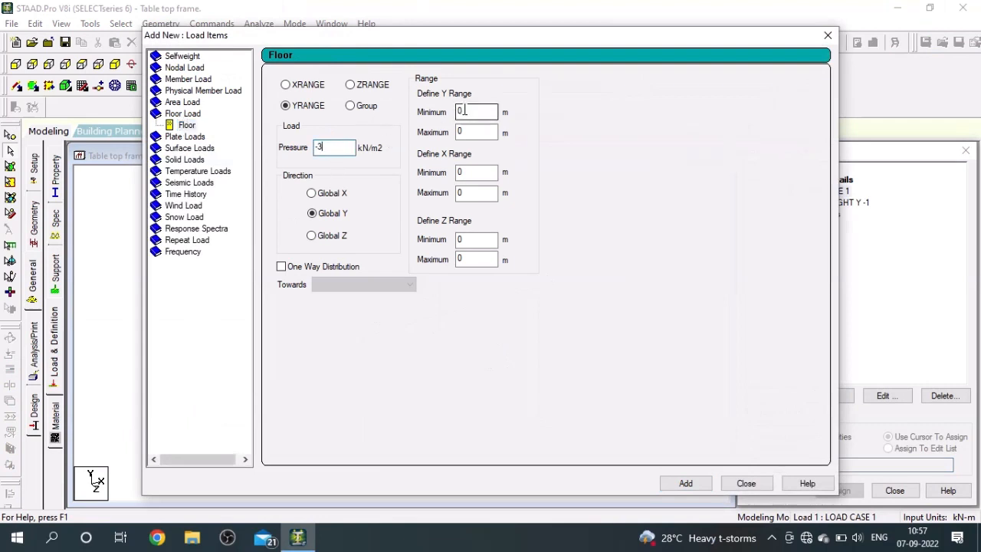
pyautogui.press('BackSpace')
pyautogui.press('BackSpace')
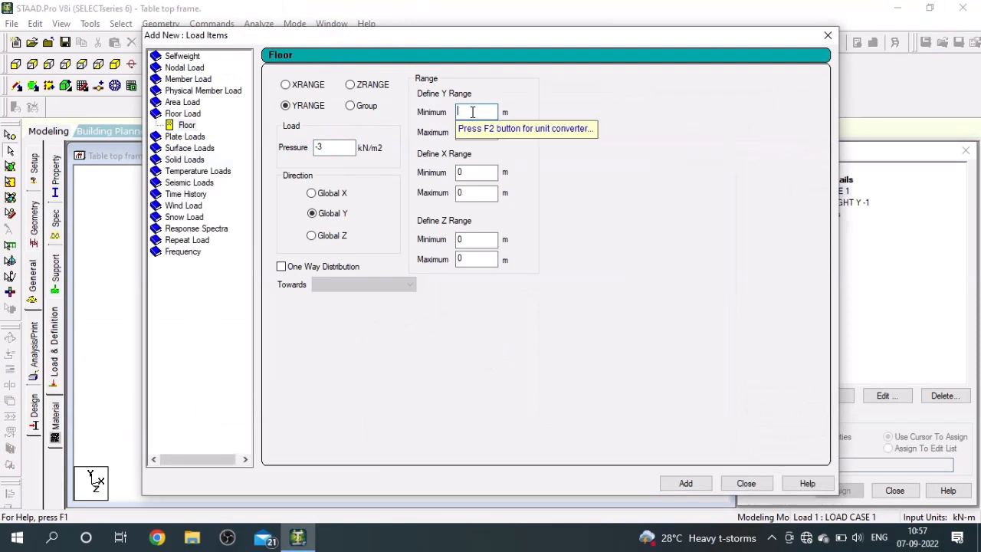
pyautogui.write('2.5')
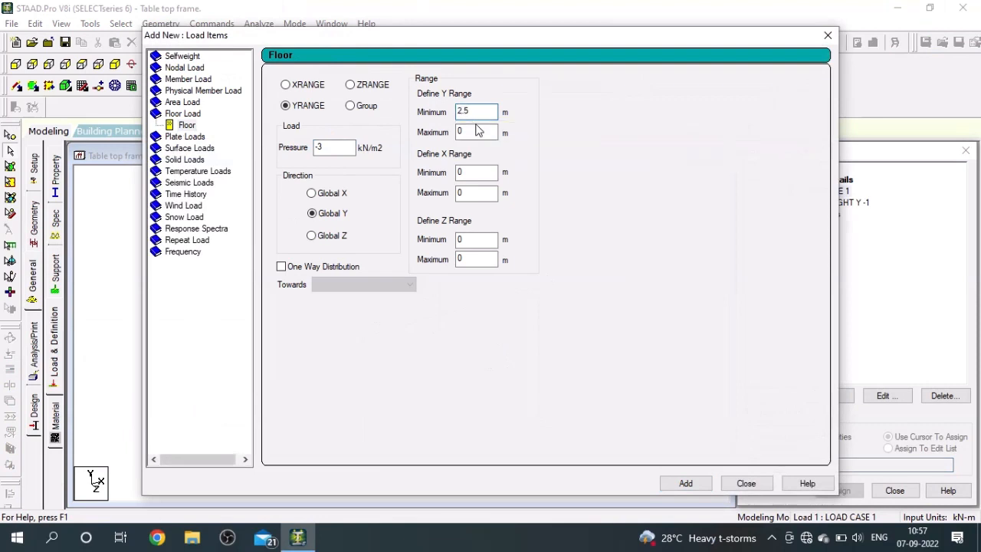
pyautogui.doubleClick(475, 131)
pyautogui.press('BackSpace')
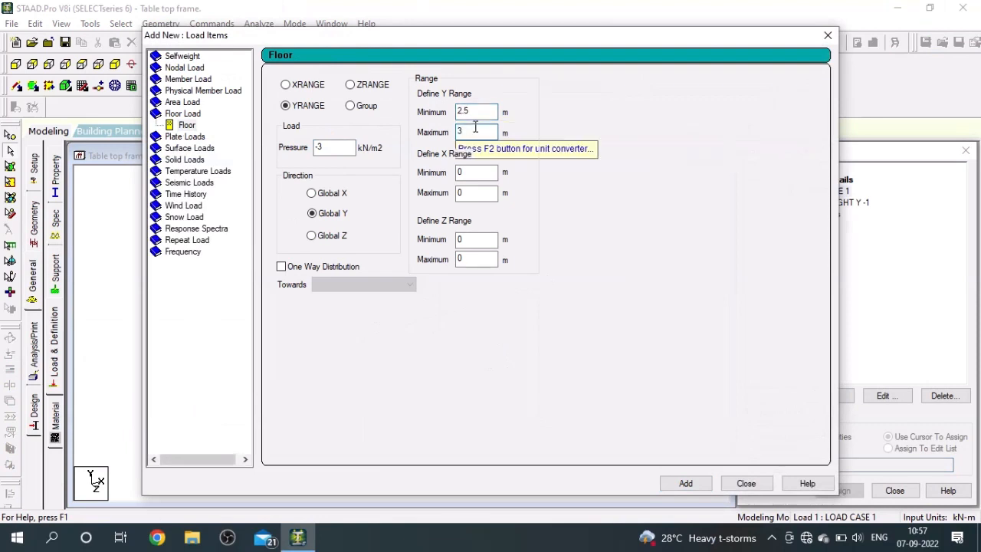
pyautogui.click(687, 483)
pyautogui.click(745, 483)
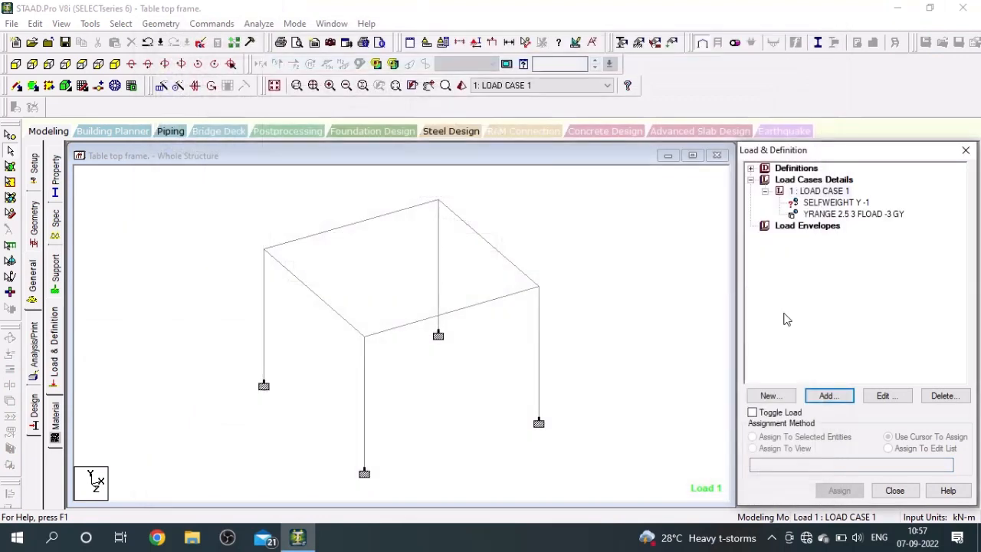
# - Assign the selfweight load to all members in the view, and highlight the selfweight and floor loads on the model
pyautogui.click(812, 204)
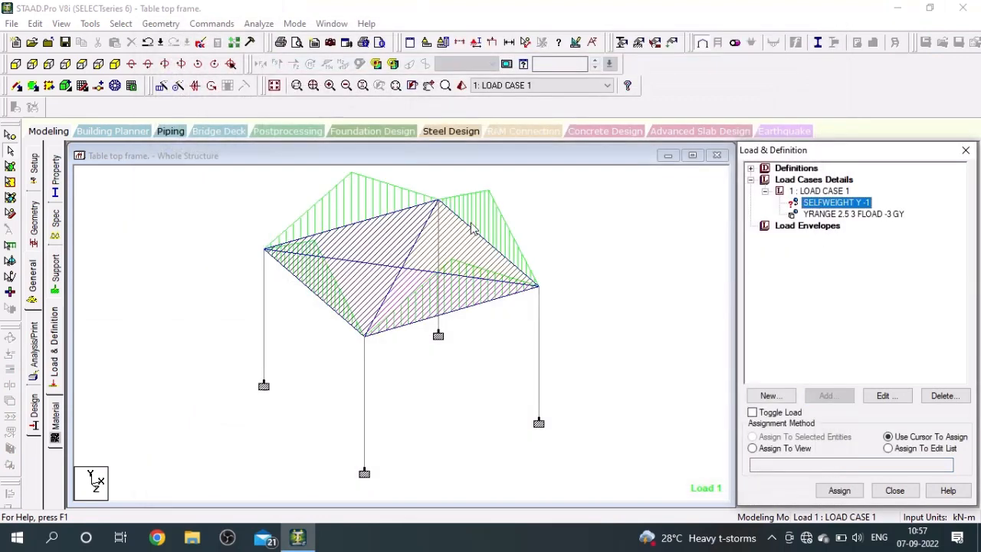
pyautogui.click(776, 449)
pyautogui.click(839, 491)
pyautogui.click(878, 363)
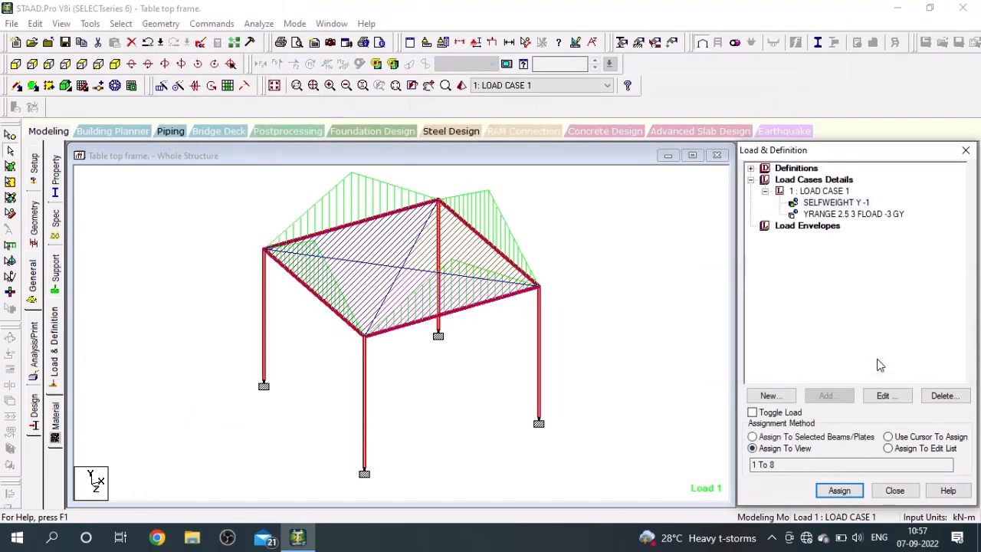
pyautogui.click(806, 203)
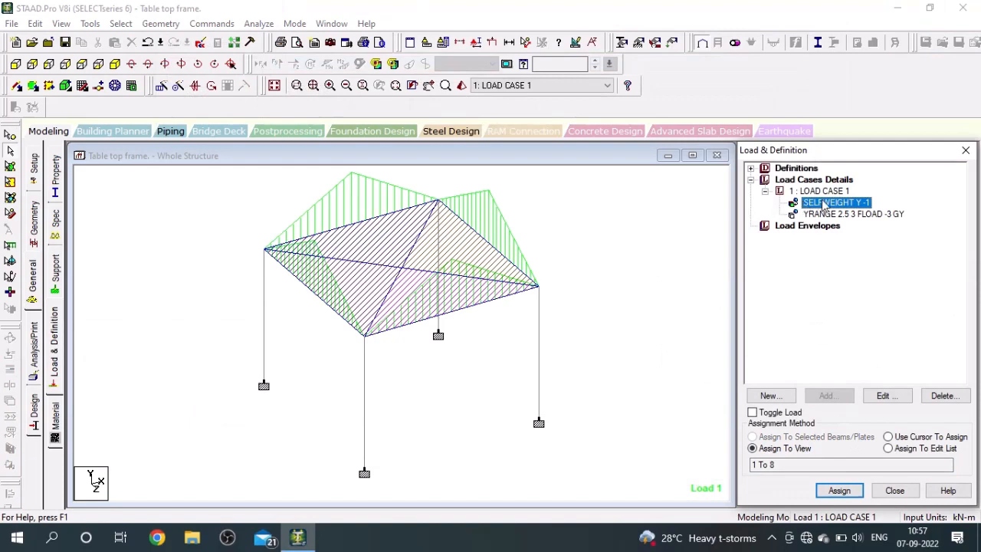
pyautogui.click(829, 215)
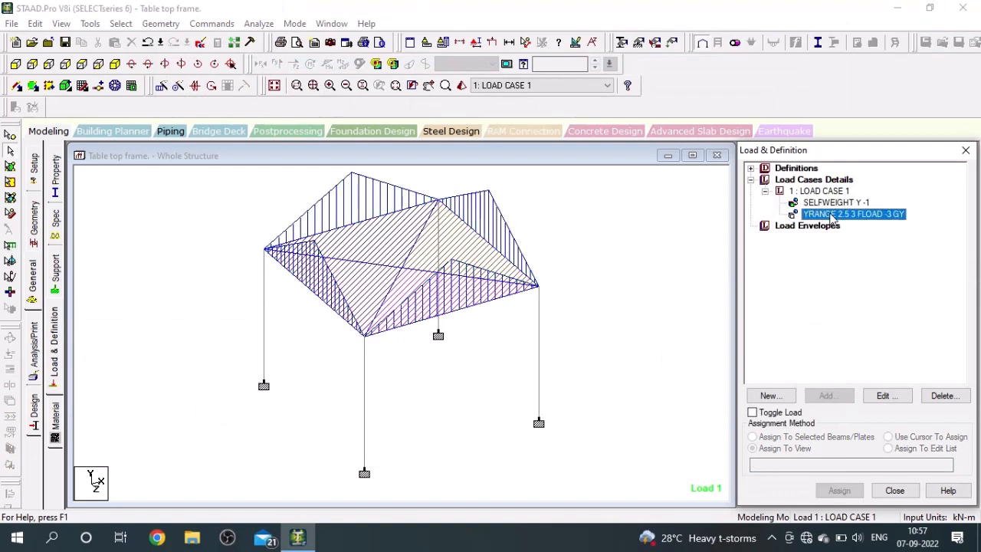
# - Add a Perform Analysis command with the Statics Check print option
pyautogui.click(34, 354)
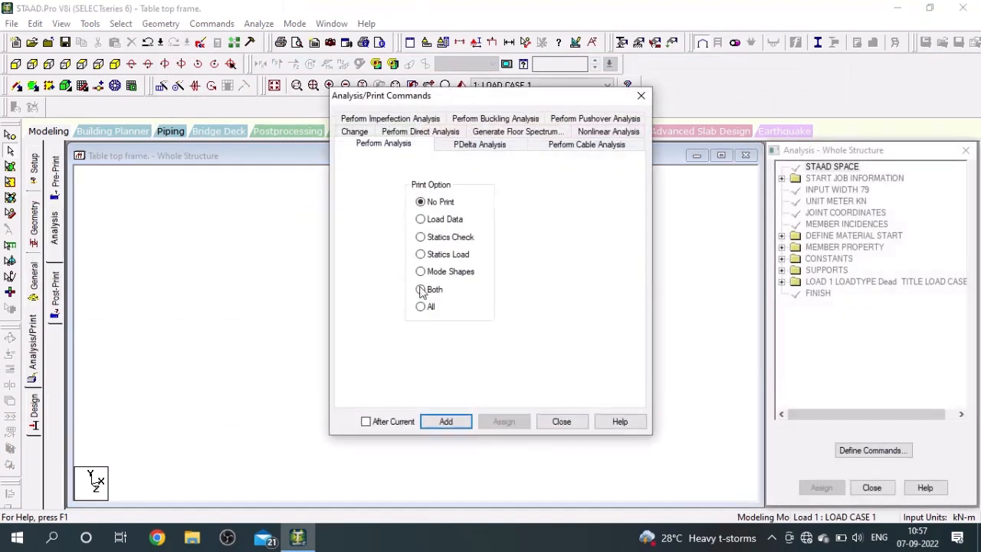
pyautogui.click(451, 241)
pyautogui.click(448, 422)
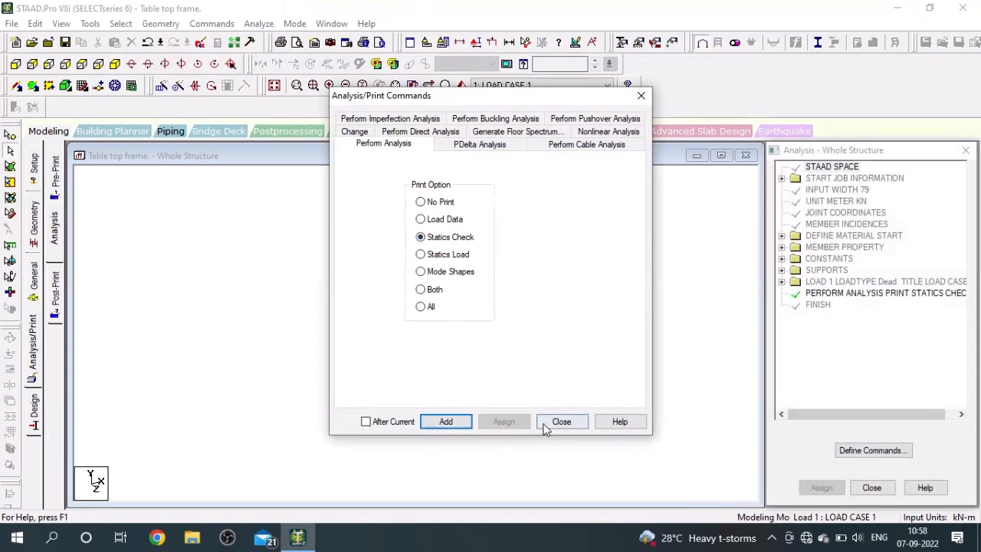
pyautogui.click(559, 422)
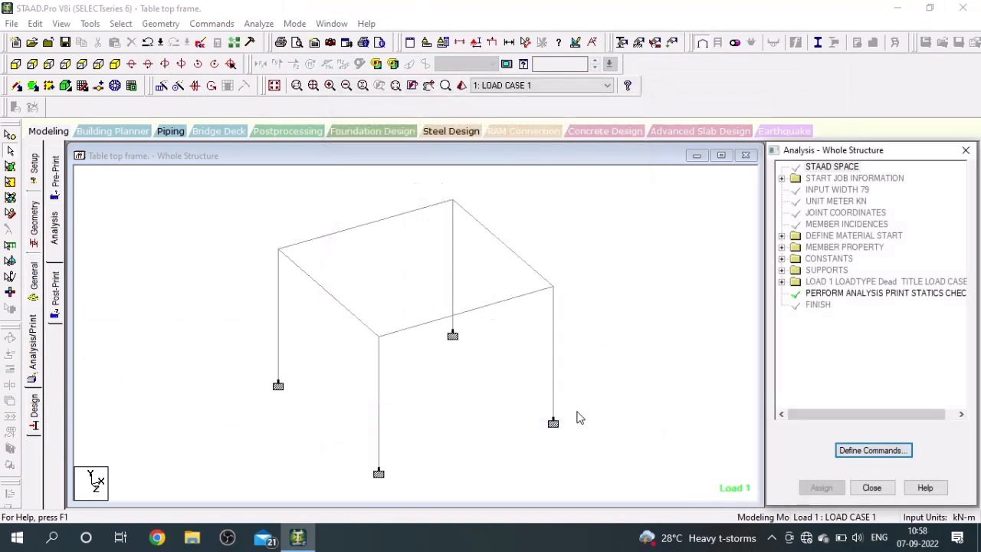
# - Add a post-analysis load list command containing load case 1
pyautogui.click(56, 307)
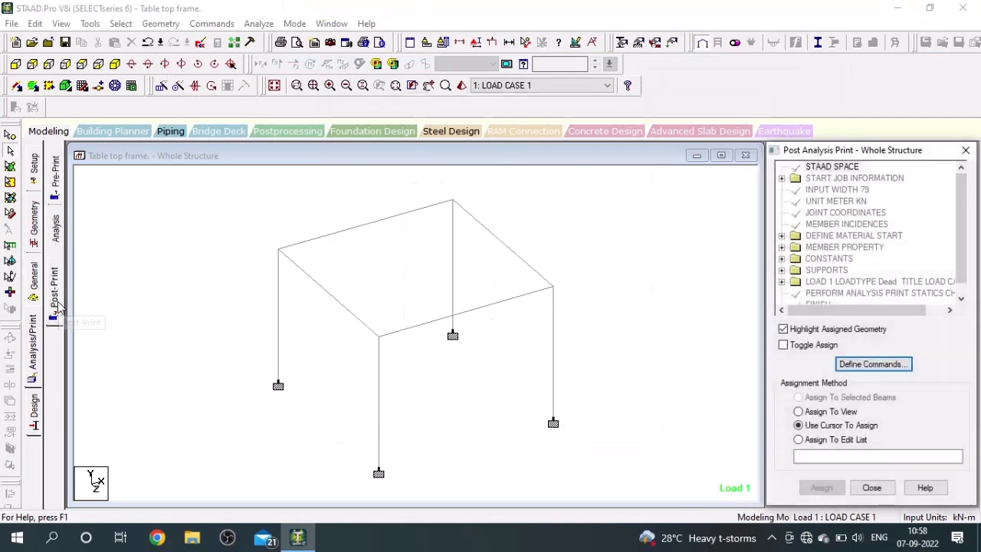
pyautogui.click(846, 366)
pyautogui.click(458, 257)
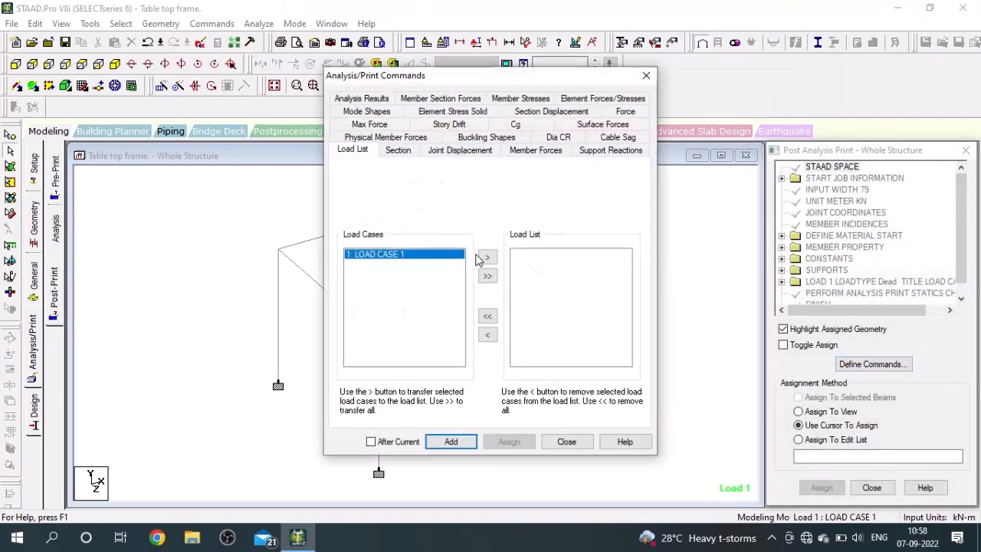
pyautogui.click(487, 258)
pyautogui.click(450, 442)
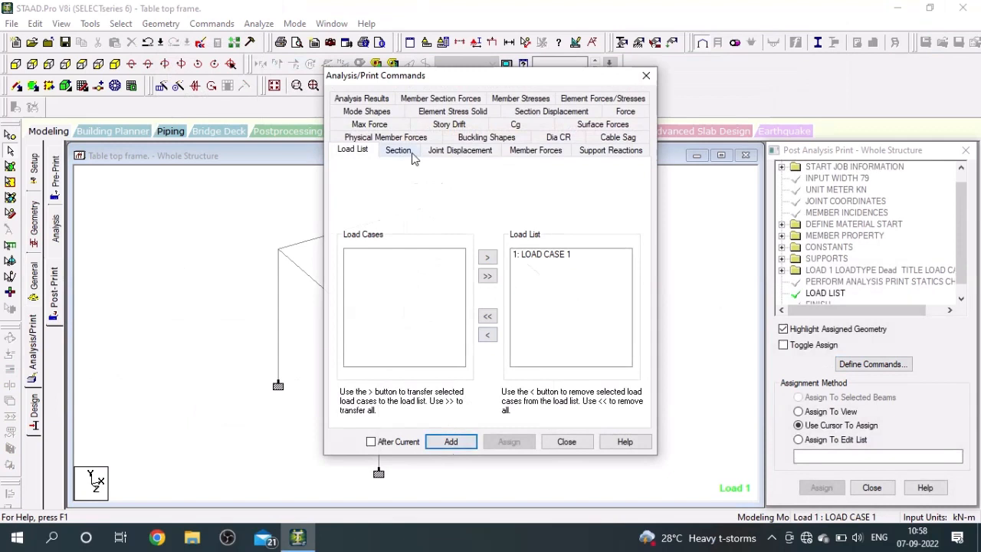
# - Add post-analysis print commands for joint displacements, member forces and support reactions
pyautogui.click(446, 151)
pyautogui.click(451, 439)
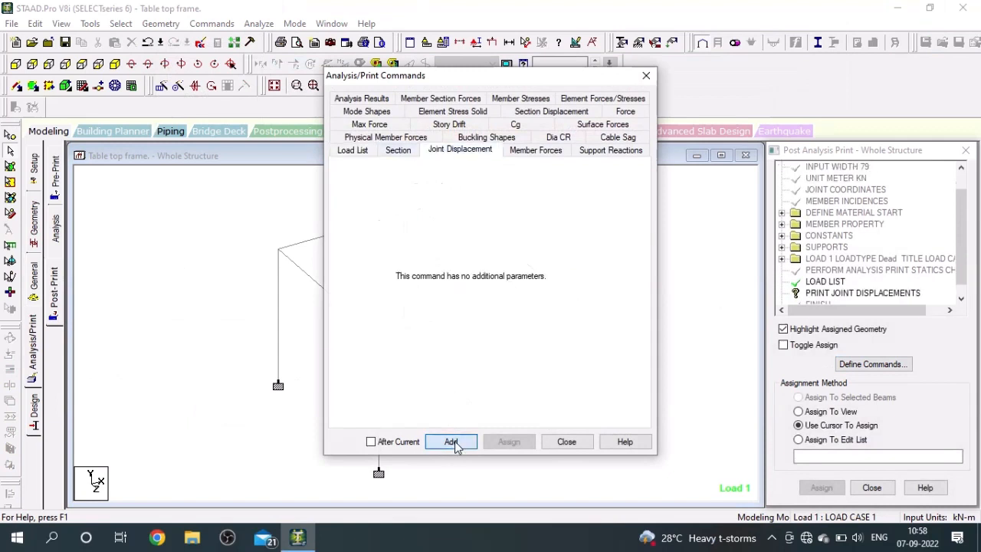
pyautogui.click(531, 151)
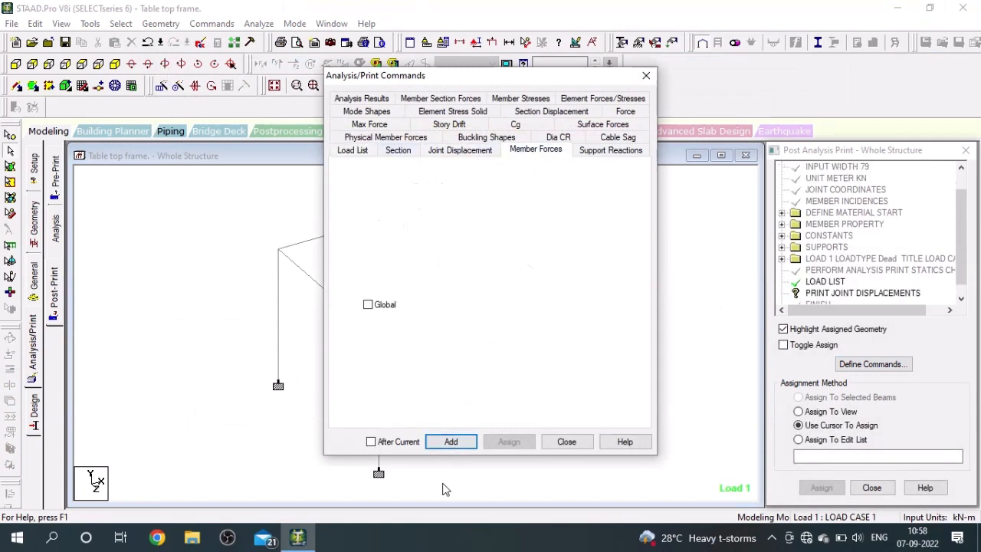
pyautogui.click(451, 441)
pyautogui.click(593, 152)
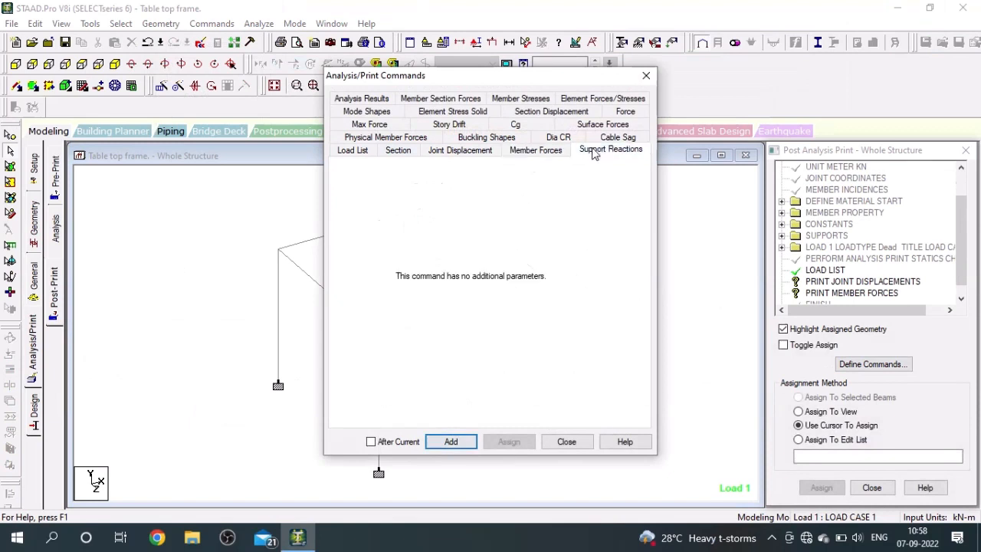
pyautogui.click(450, 442)
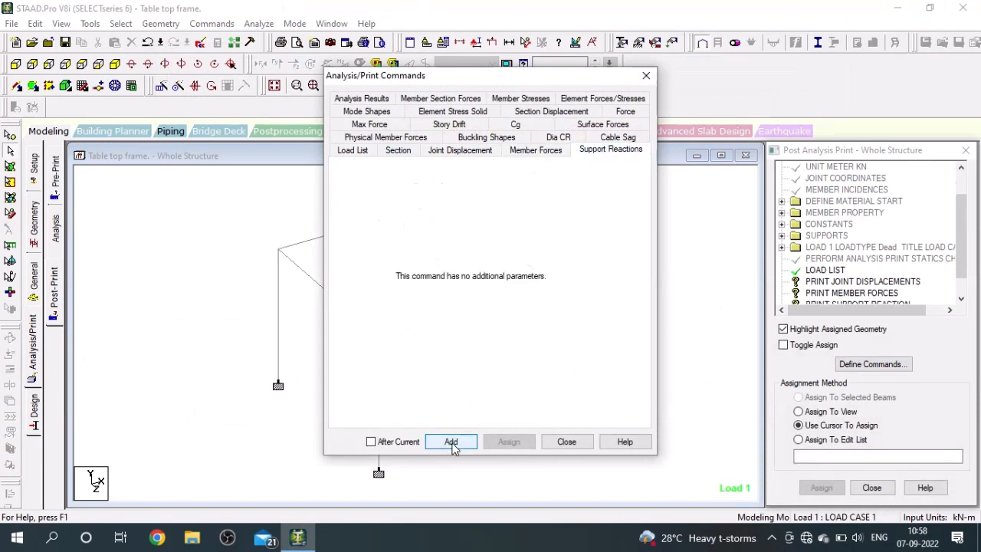
pyautogui.click(561, 440)
# - Assign the Print Joint Displacements command to all nodes of the frame
pyautogui.click(884, 282)
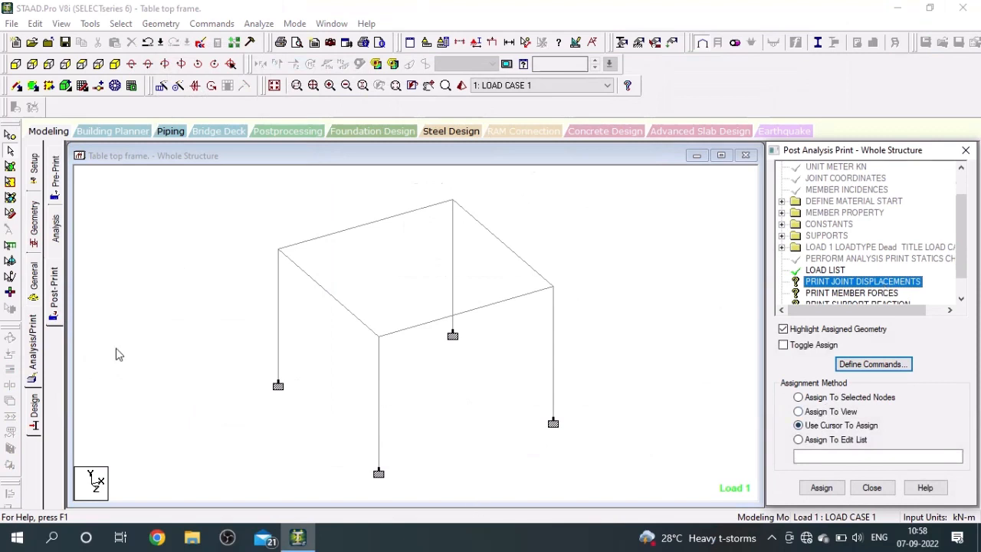
pyautogui.click(9, 136)
pyautogui.moveTo(145, 174); pyautogui.dragTo(627, 516)
pyautogui.click(858, 397)
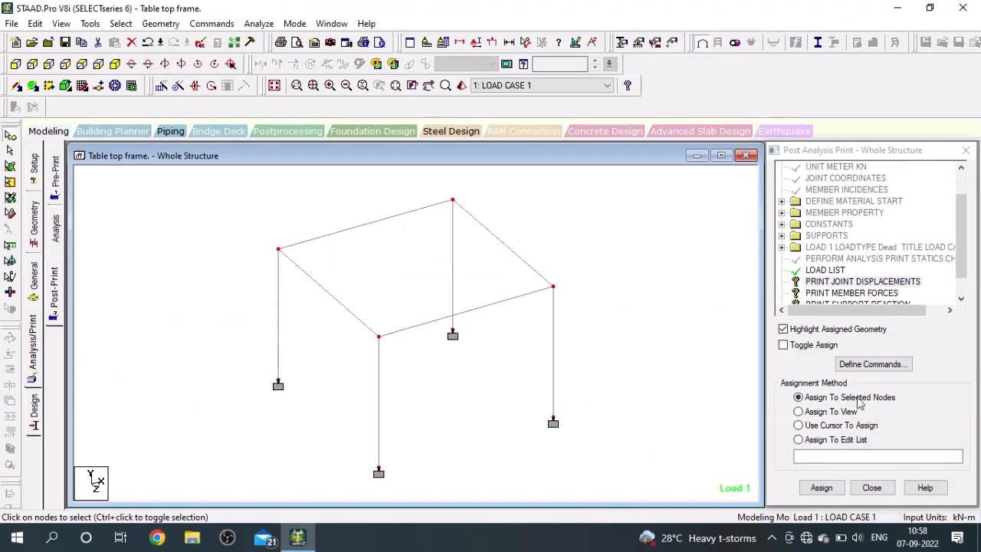
pyautogui.click(818, 487)
pyautogui.click(880, 362)
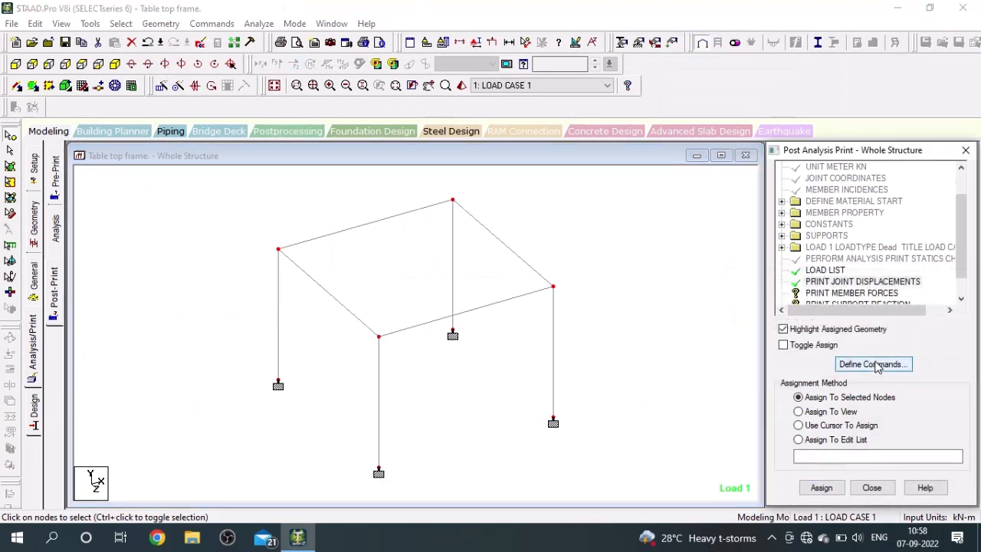
# - Assign the Print Member Forces command to all beams and columns of the frame
pyautogui.click(9, 151)
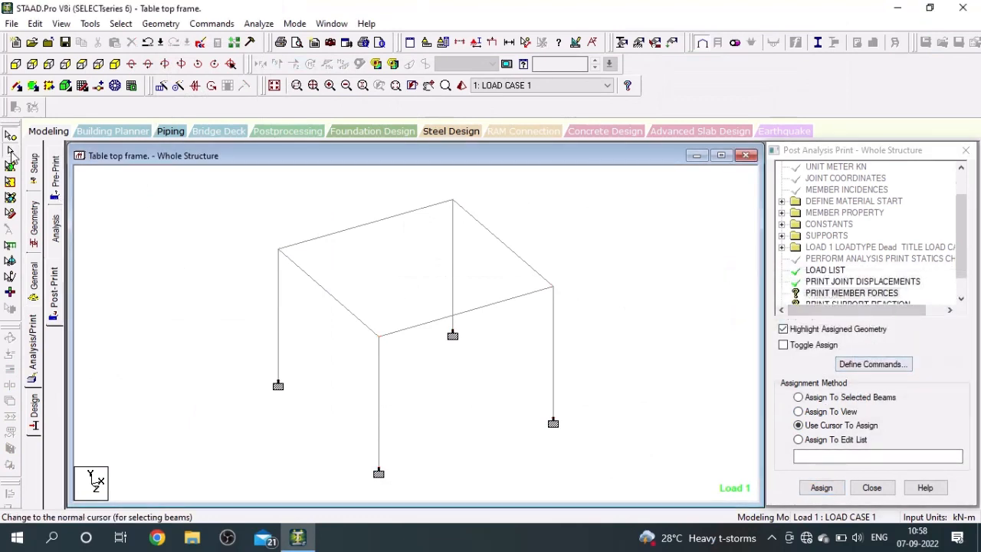
pyautogui.moveTo(108, 182); pyautogui.dragTo(601, 494)
pyautogui.click(802, 398)
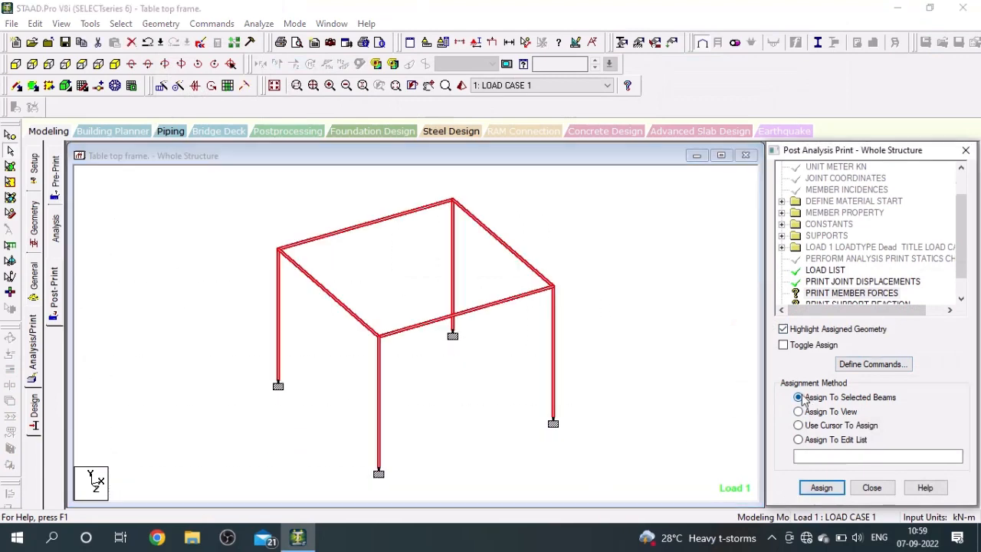
pyautogui.click(817, 487)
pyautogui.click(881, 363)
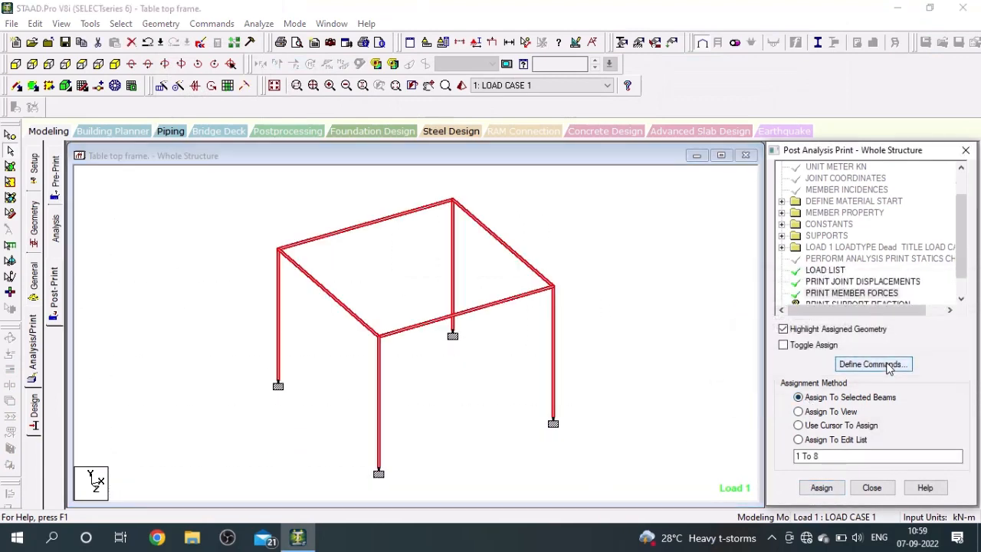
# - Assign the Print Support Reaction command to the four support nodes at the column bases
pyautogui.click(853, 271)
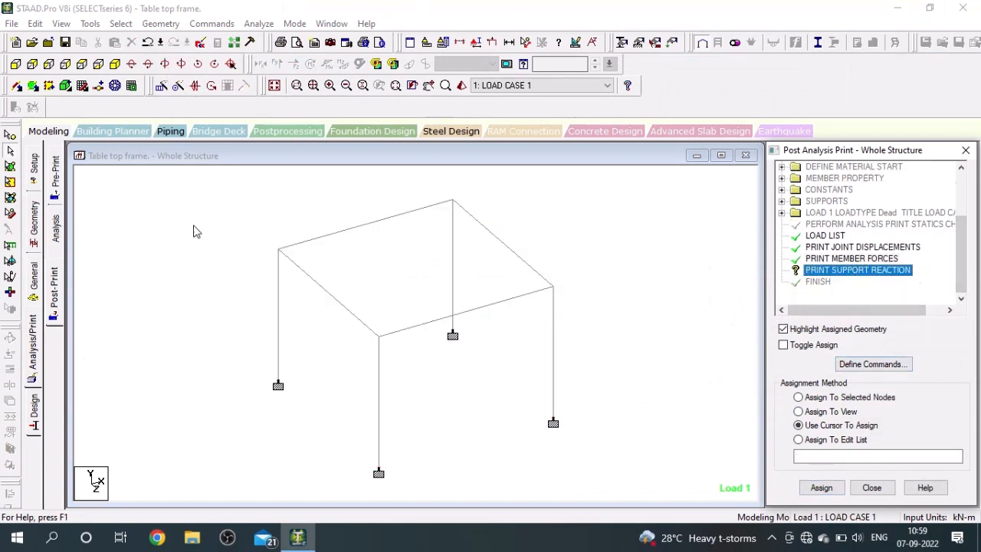
pyautogui.click(16, 64)
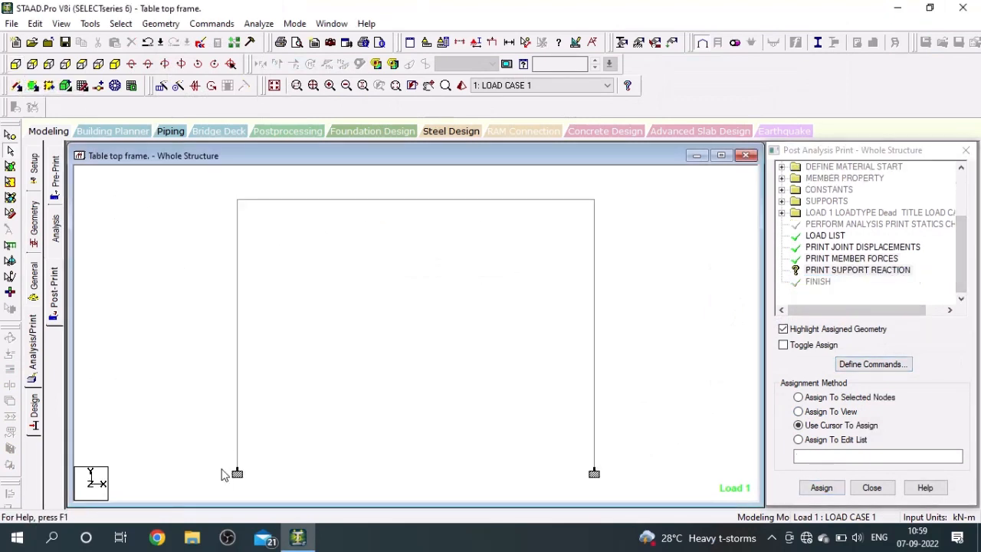
pyautogui.moveTo(212, 443); pyautogui.dragTo(623, 494)
pyautogui.click(9, 135)
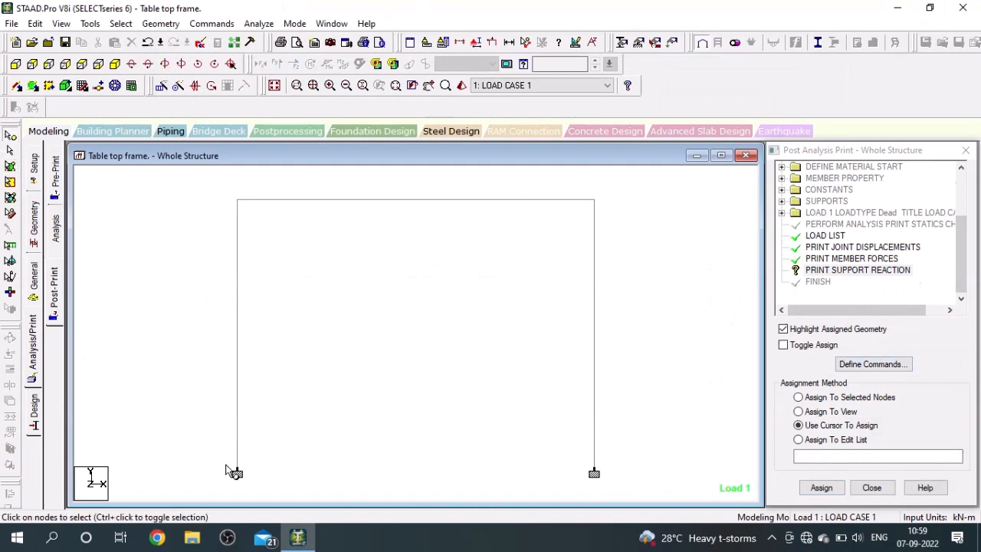
pyautogui.moveTo(201, 442); pyautogui.dragTo(677, 499)
pyautogui.click(833, 405)
pyautogui.click(114, 63)
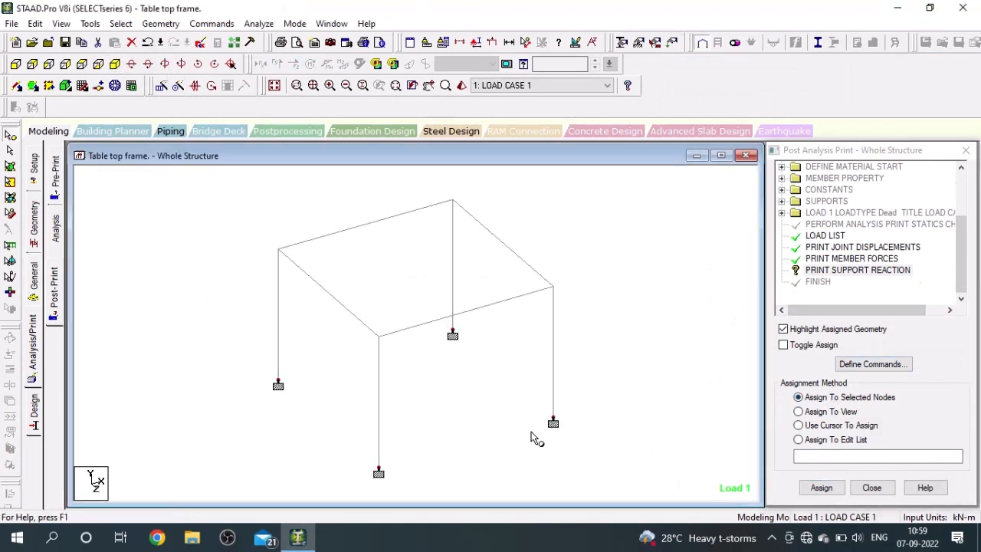
pyautogui.click(821, 487)
pyautogui.click(869, 364)
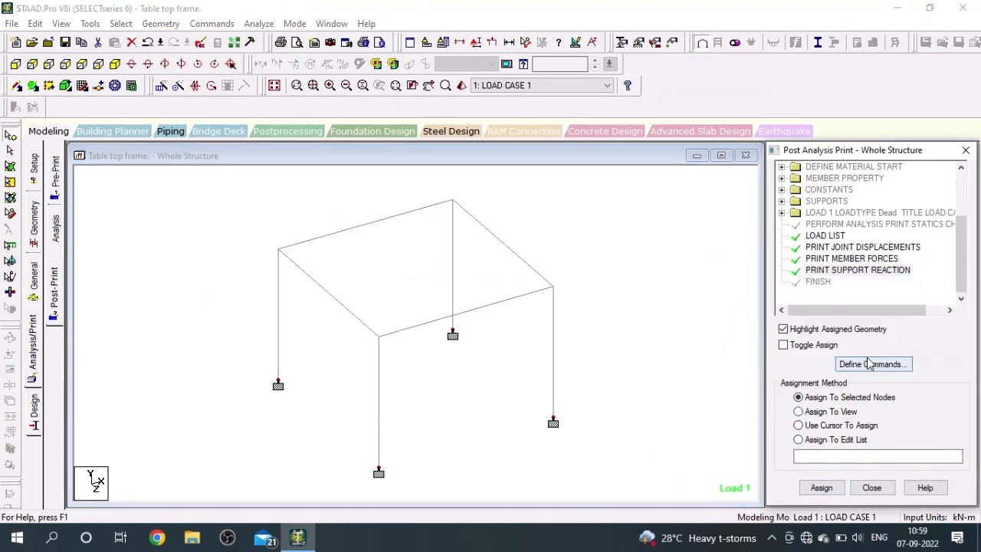
# - Save the structure and run the analysis, then open post-processing with load case 1 selected for the results
pyautogui.click(258, 24)
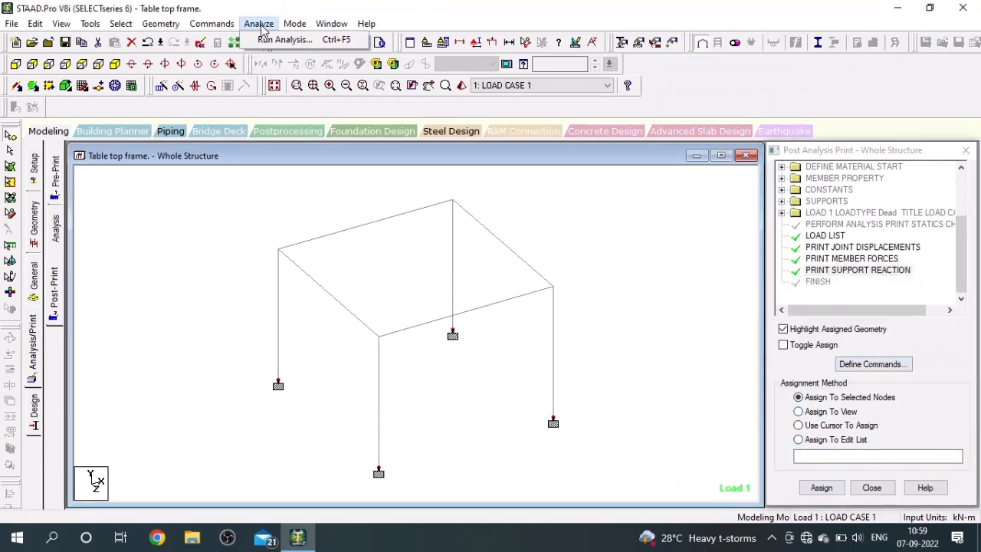
pyautogui.click(276, 39)
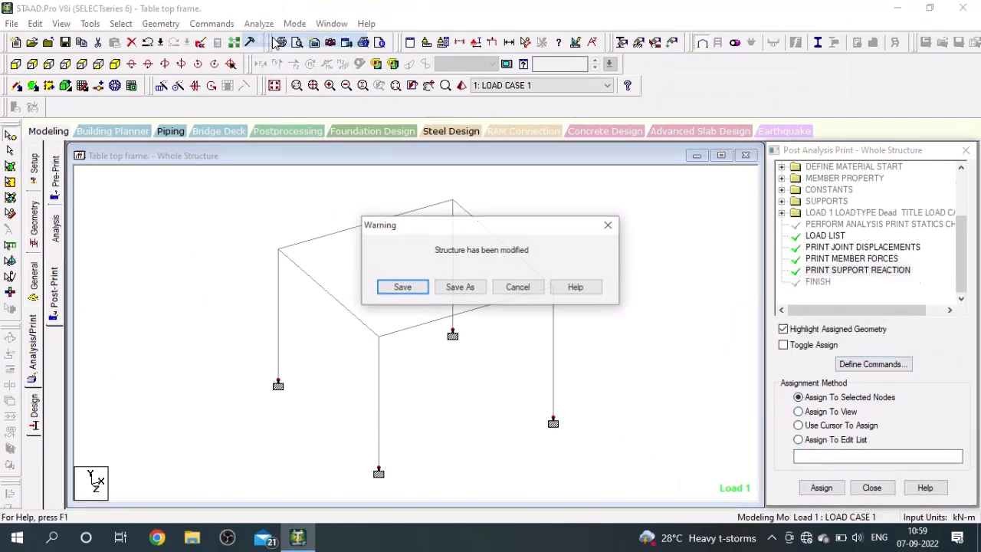
pyautogui.click(404, 286)
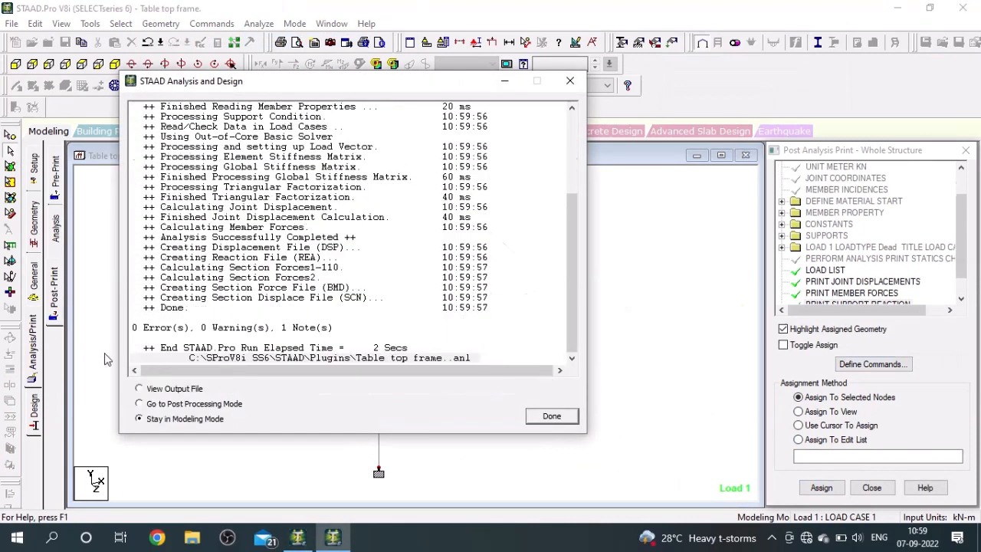
pyautogui.click(227, 404)
pyautogui.click(548, 420)
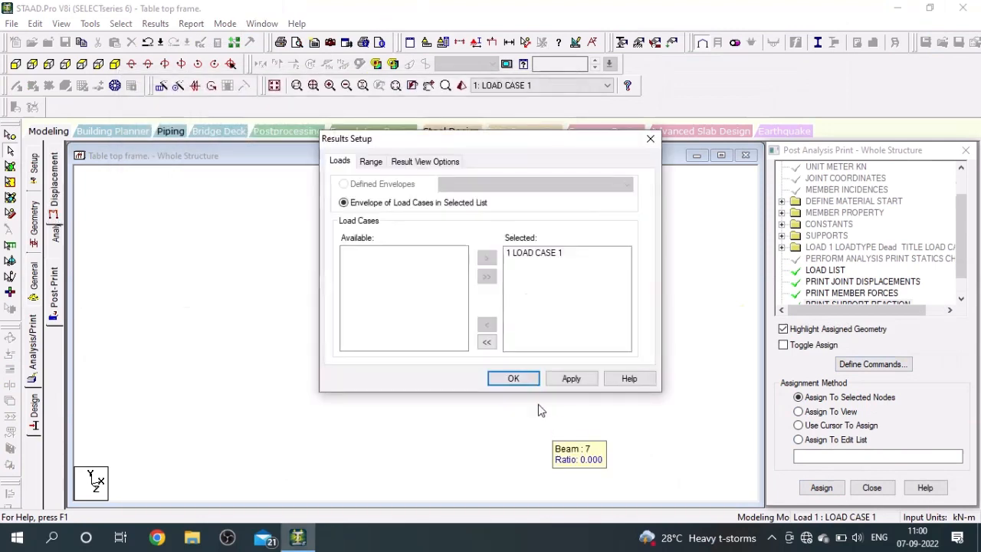
pyautogui.click(512, 377)
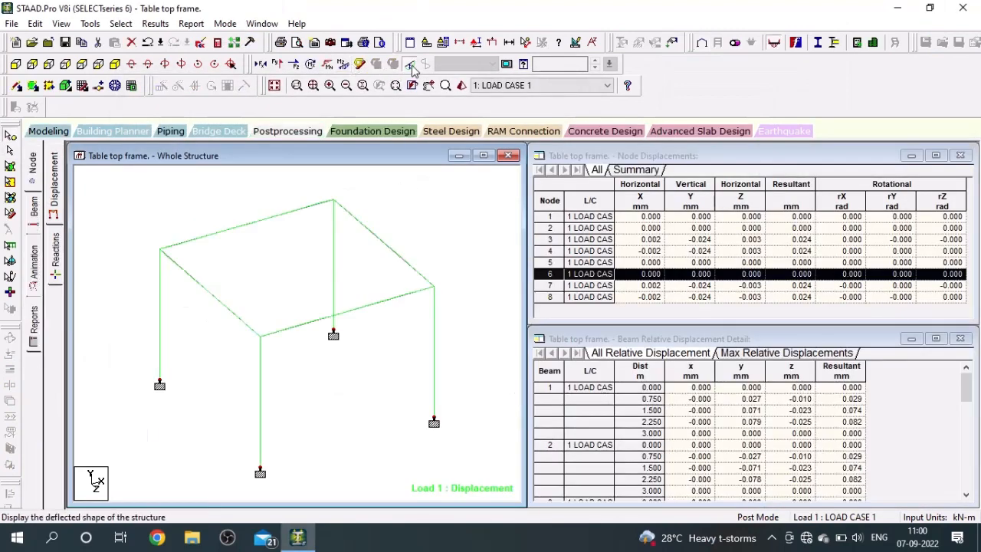
# - Hide the deflected shape and view the support reactions at the column bases
pyautogui.click(343, 63)
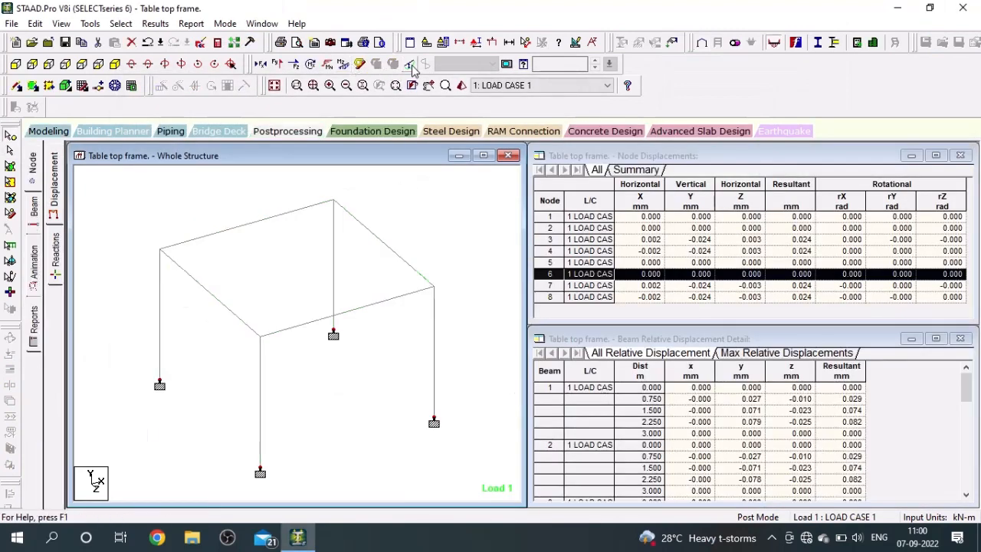
pyautogui.click(56, 259)
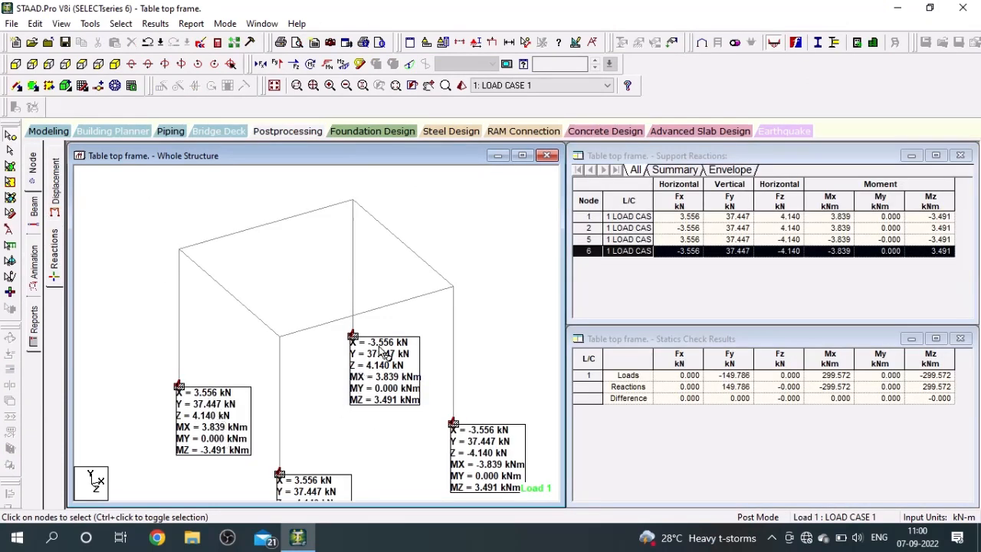
pyautogui.click(344, 66)
pyautogui.click(56, 257)
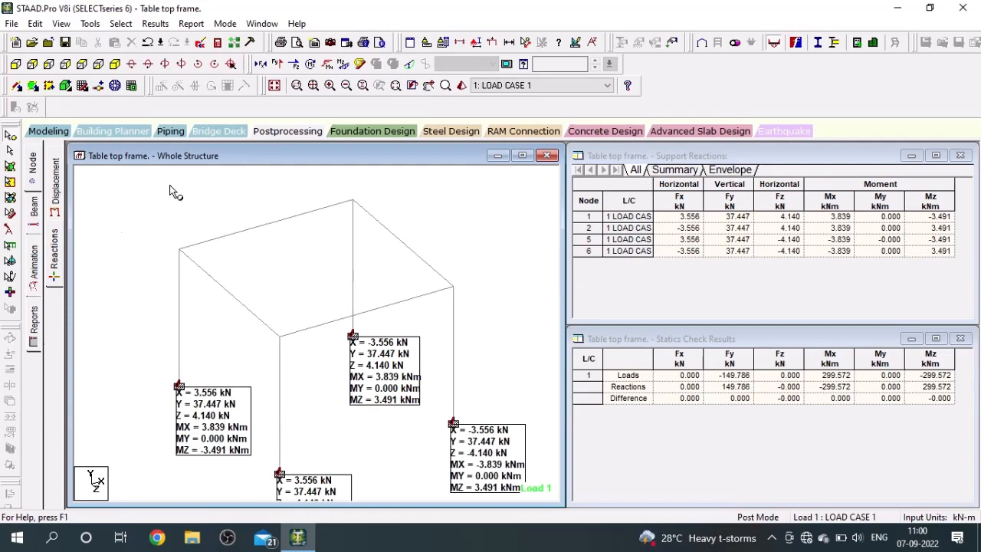
# - Display the Bending Z diagram and annotate all members with their maximum bending values
pyautogui.click(344, 66)
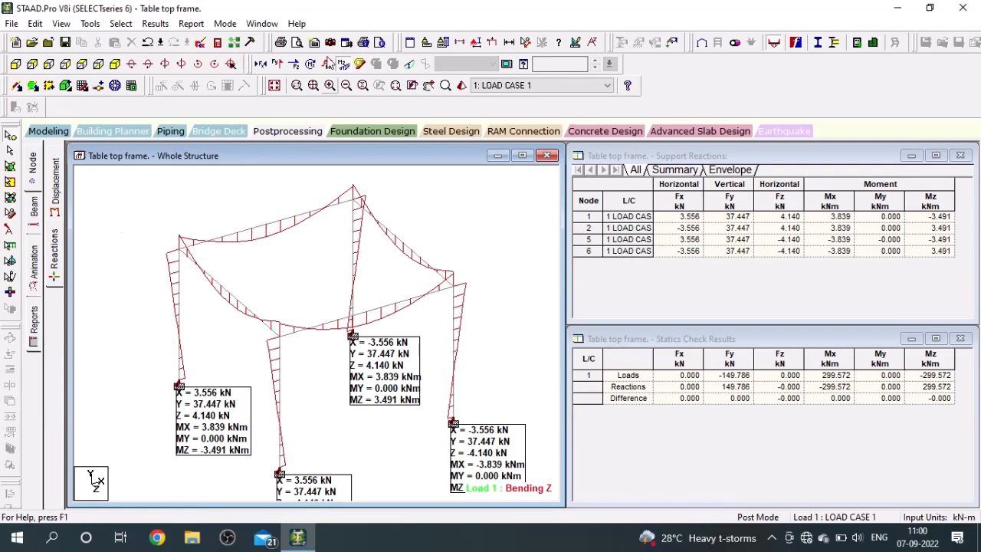
pyautogui.click(154, 23)
pyautogui.click(236, 253)
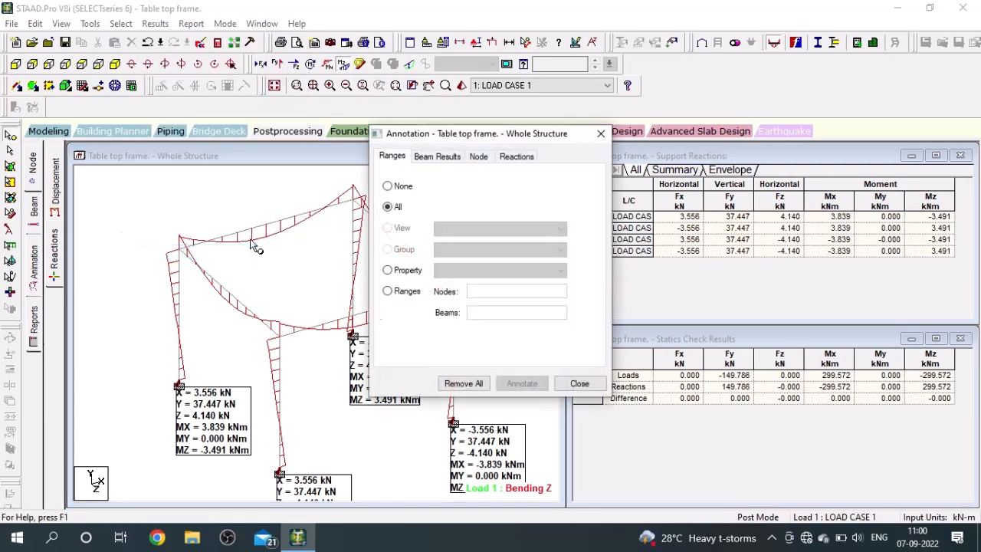
pyautogui.click(427, 161)
pyautogui.click(449, 190)
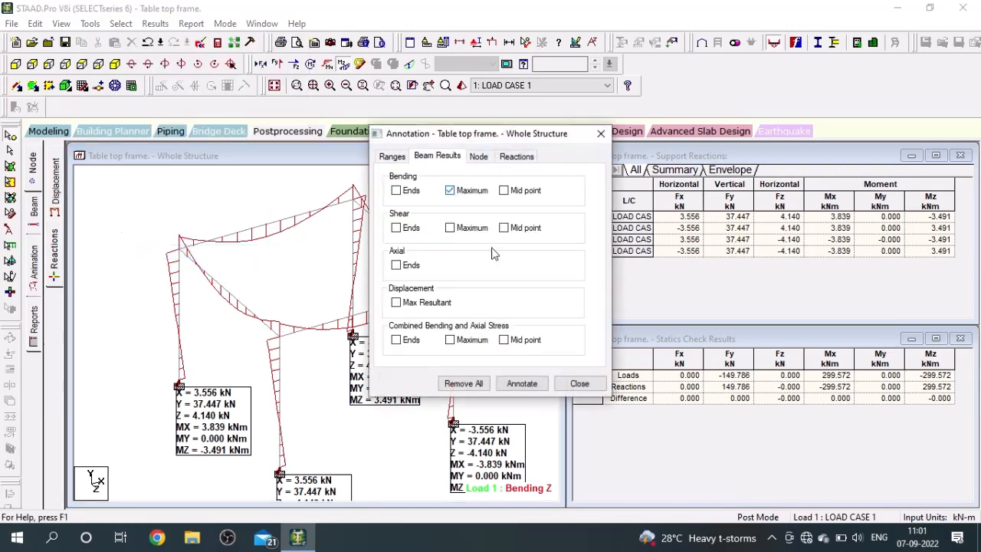
pyautogui.click(521, 383)
pyautogui.click(578, 383)
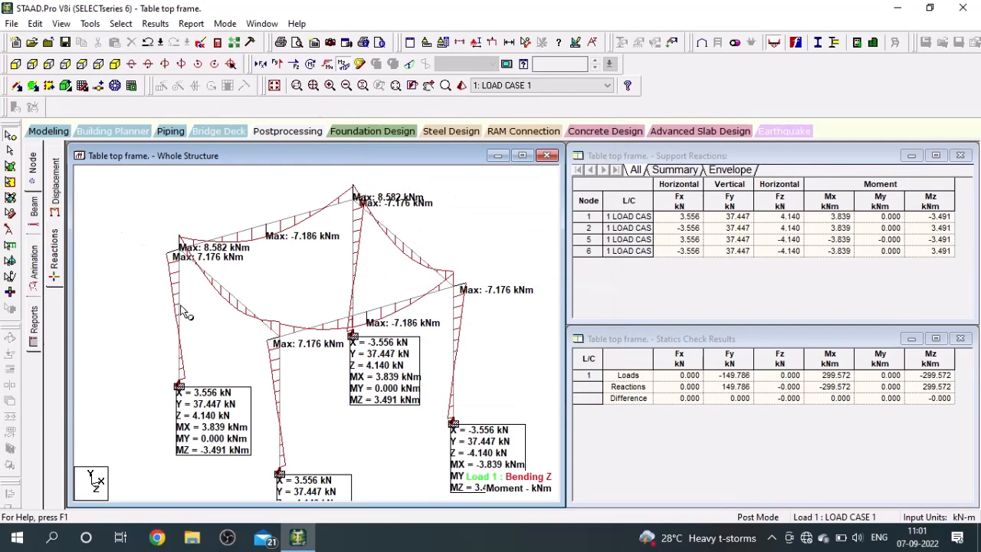
# - Open the beam force results and show the Bending Y diagram in place of Bending Z
pyautogui.click(34, 213)
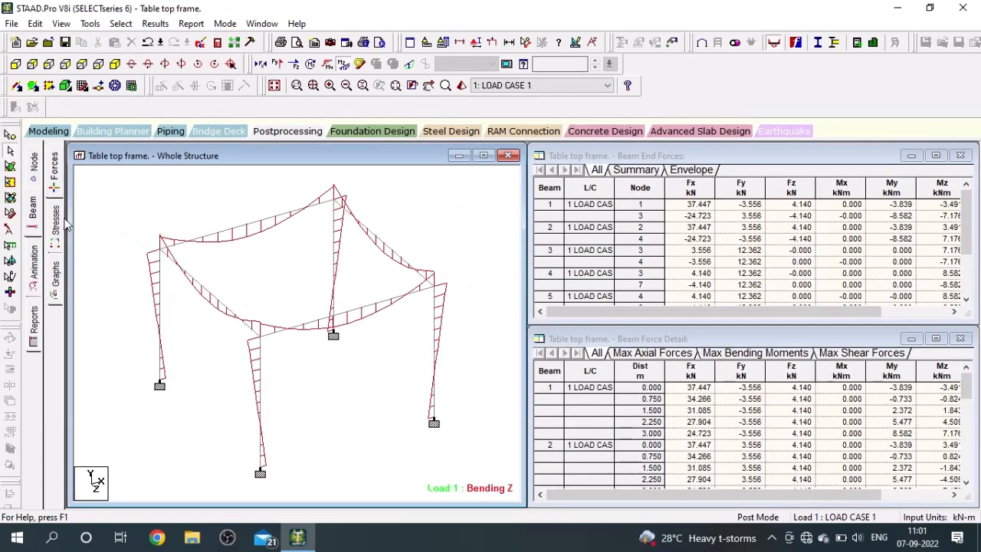
pyautogui.click(328, 67)
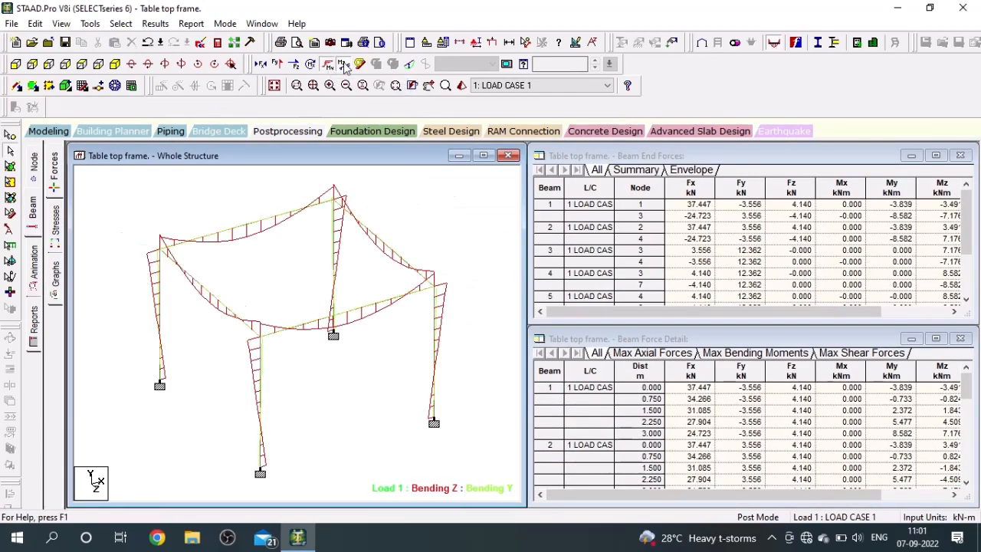
pyautogui.click(343, 65)
pyautogui.click(328, 68)
pyautogui.click(328, 68)
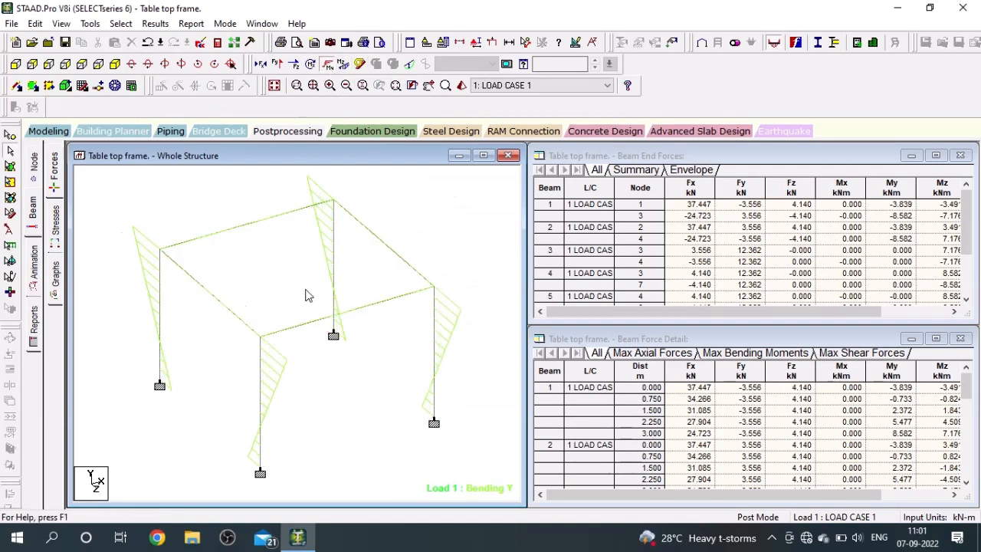
# - Annotate the Bending Y diagram with maximum and mid-point bending values, keeping the annotation dialog clear of the frame
pyautogui.click(155, 23)
pyautogui.click(247, 250)
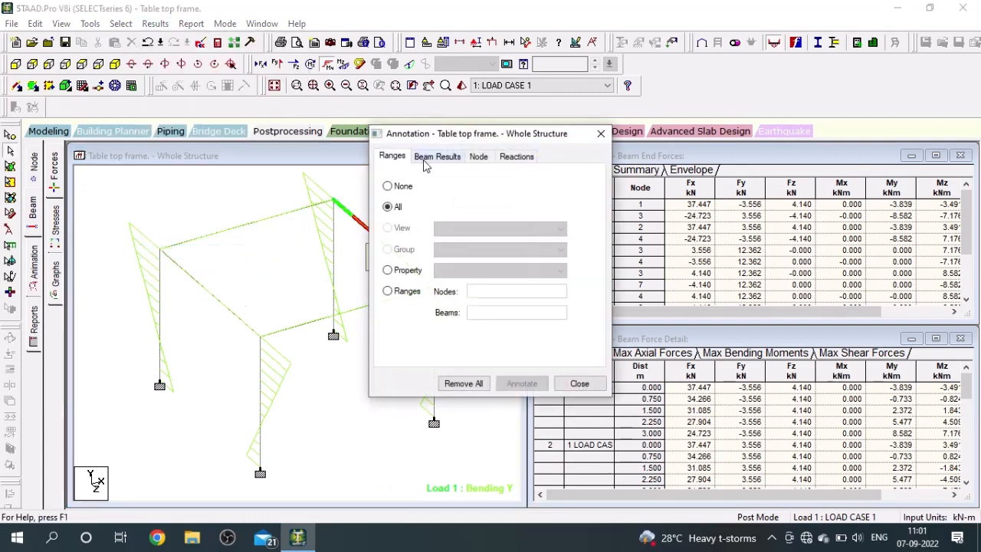
pyautogui.click(435, 157)
pyautogui.click(460, 191)
pyautogui.click(508, 191)
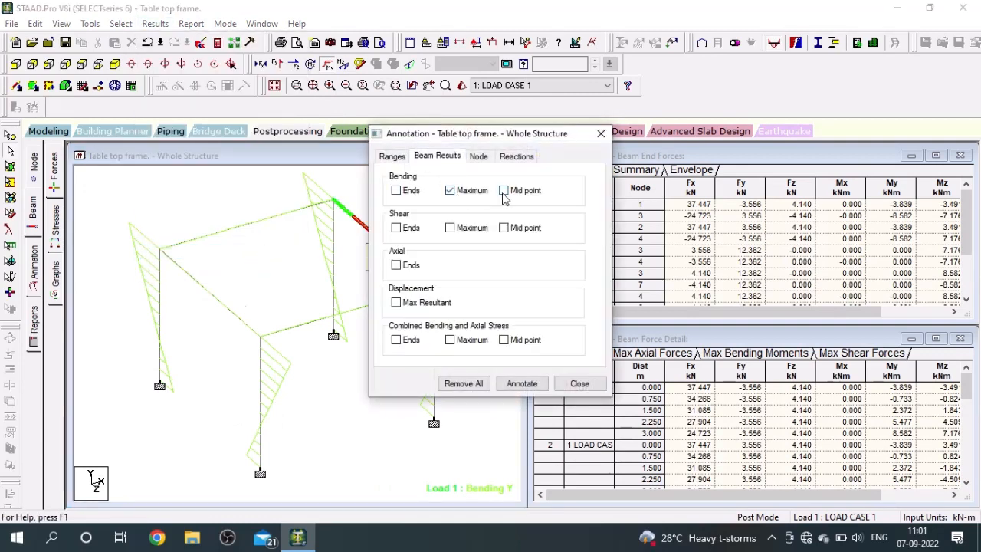
pyautogui.click(515, 384)
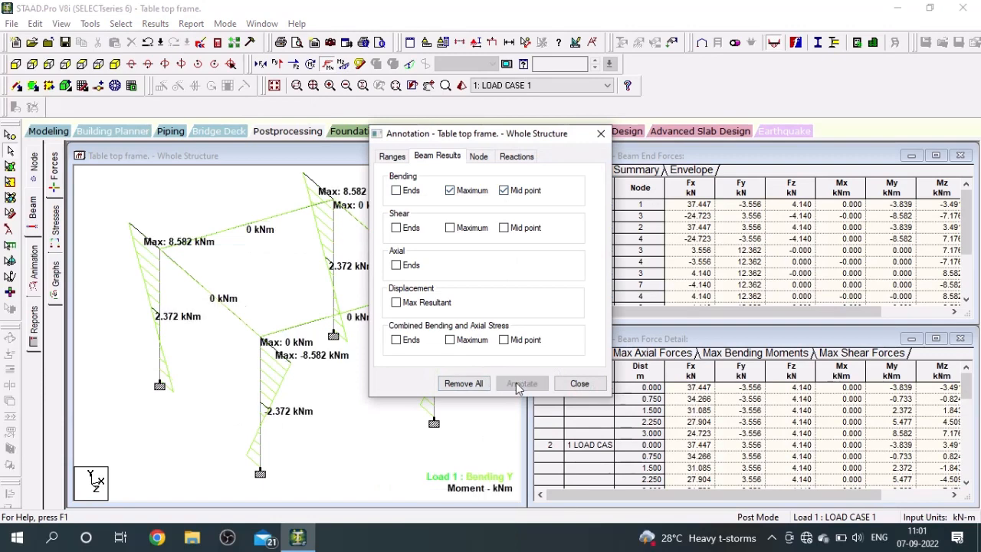
pyautogui.moveTo(561, 136); pyautogui.dragTo(735, 160)
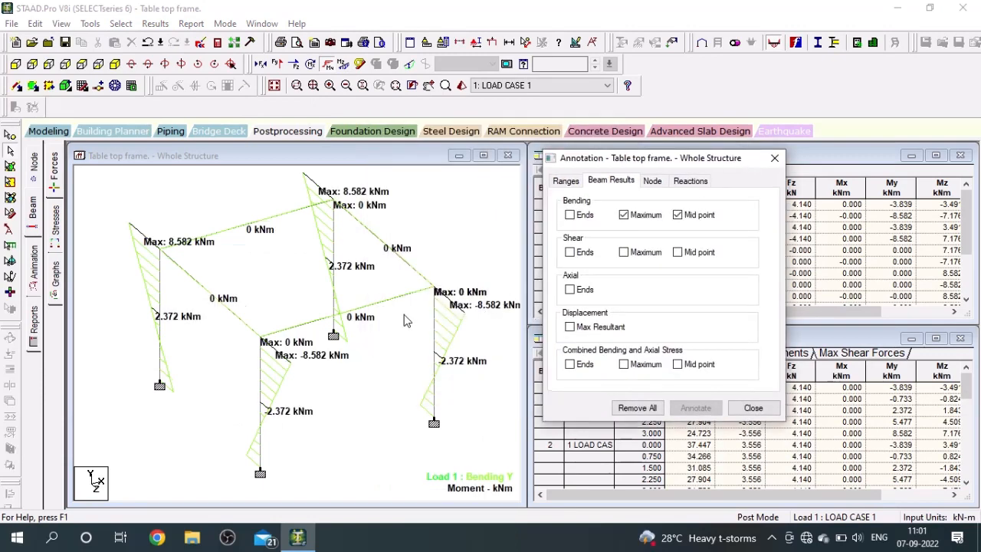
# - Show the torsion diagram in place of Bending Y and reapply the maximum and mid-point bending annotations
pyautogui.click(311, 65)
pyautogui.click(312, 66)
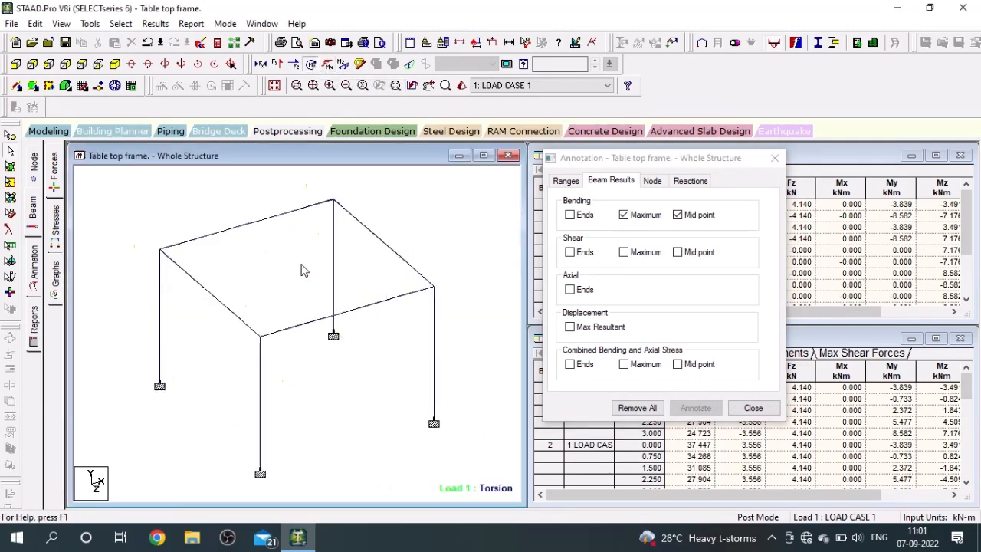
pyautogui.click(624, 216)
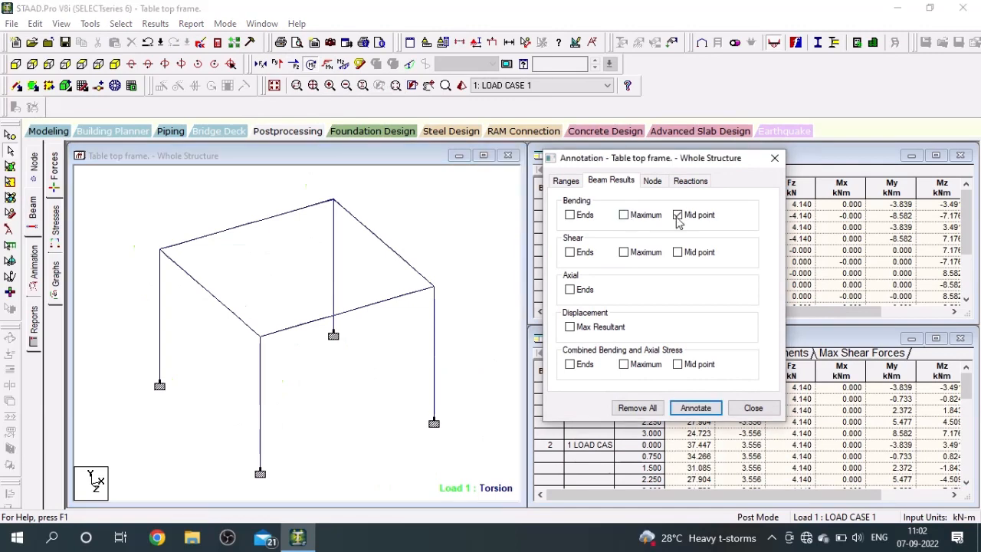
pyautogui.click(633, 217)
pyautogui.click(679, 216)
pyautogui.click(697, 408)
pyautogui.click(760, 320)
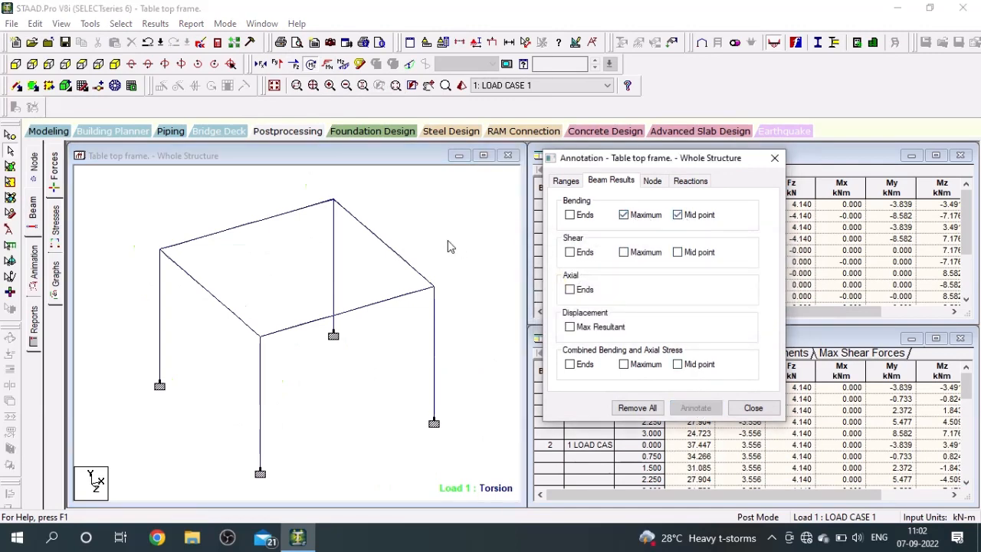
# - Show the Shear Z diagram in place of torsion and annotate it with maximum and mid-point shear values instead of bending
pyautogui.click(311, 64)
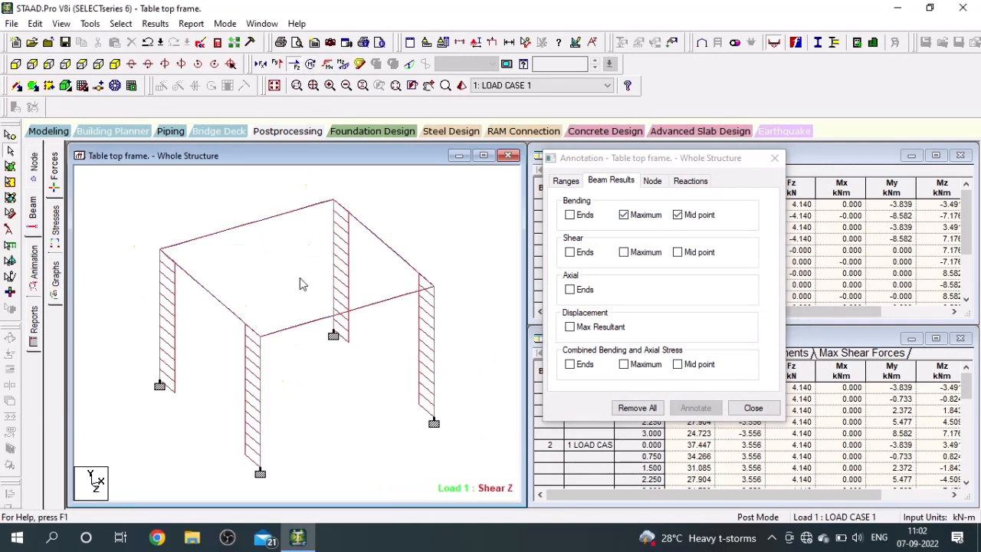
pyautogui.click(625, 216)
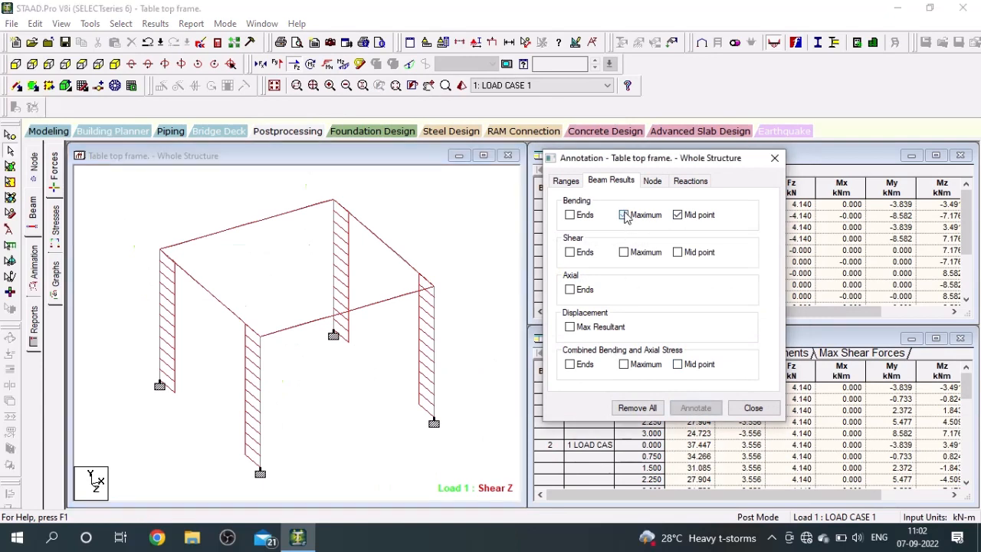
pyautogui.click(571, 254)
pyautogui.click(678, 254)
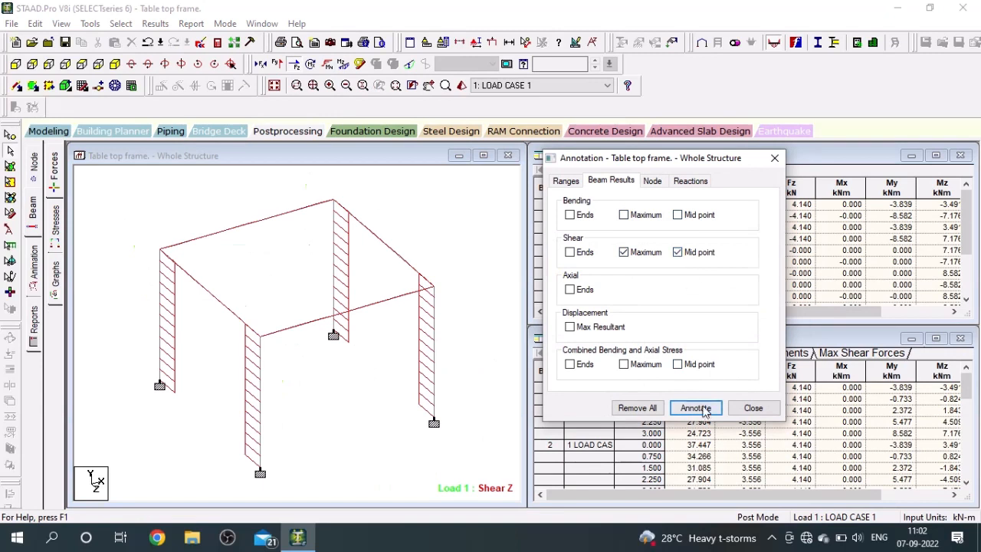
pyautogui.click(698, 407)
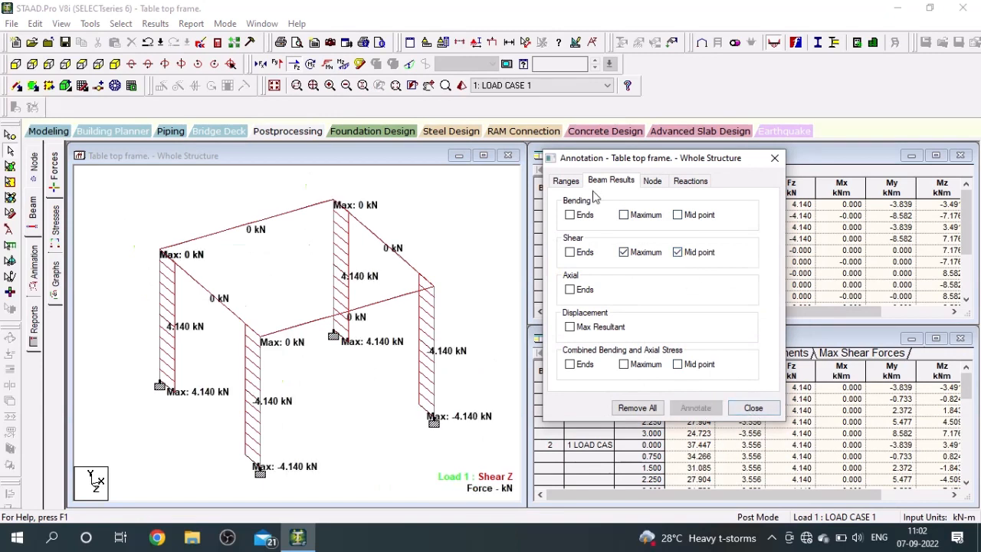
# - Clear the maximum and mid-point shear annotations from the Shear Z diagram and close the annotation settings
pyautogui.click(623, 253)
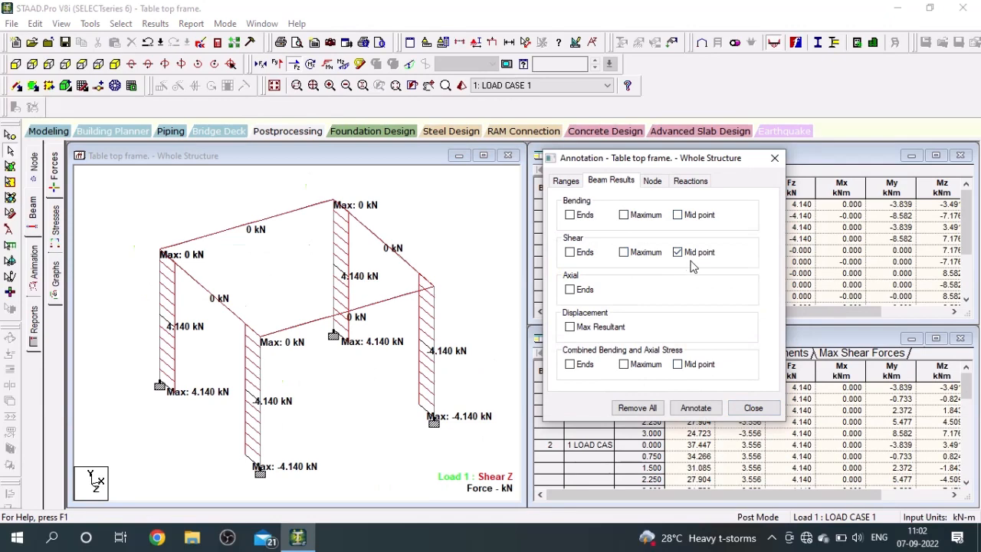
pyautogui.click(699, 407)
pyautogui.click(753, 408)
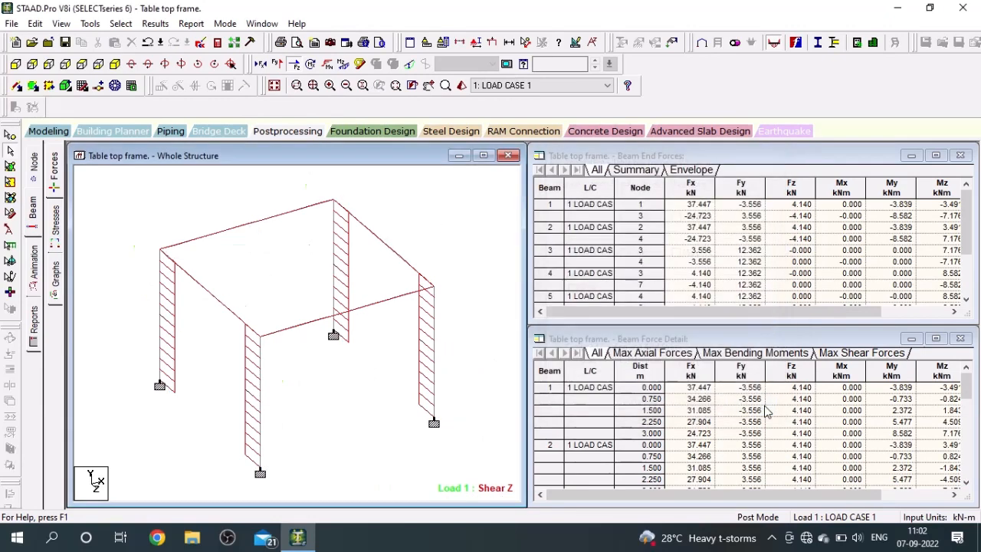
# - Display the deflected shape together with the Shear Y diagram in place of Shear Z
pyautogui.click(409, 65)
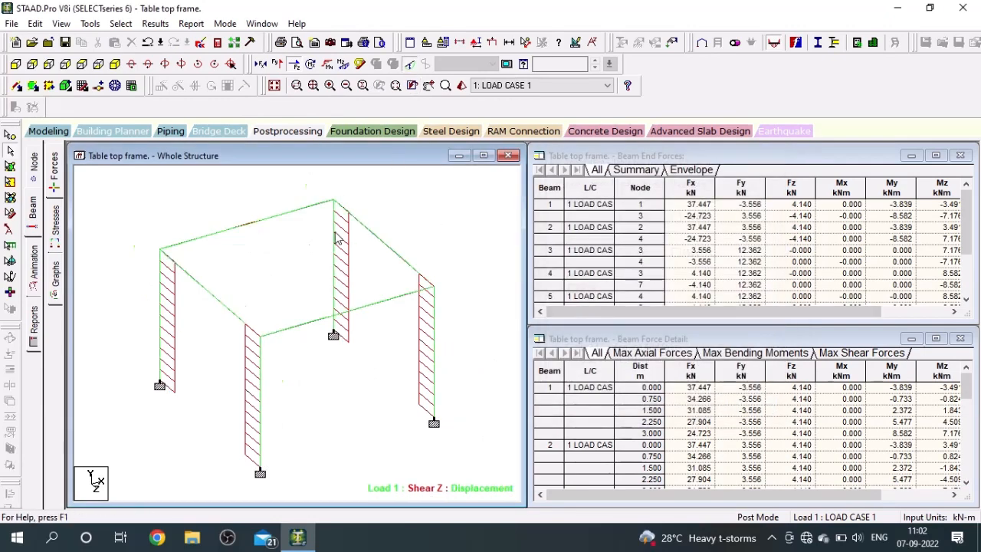
pyautogui.click(294, 65)
pyautogui.click(277, 64)
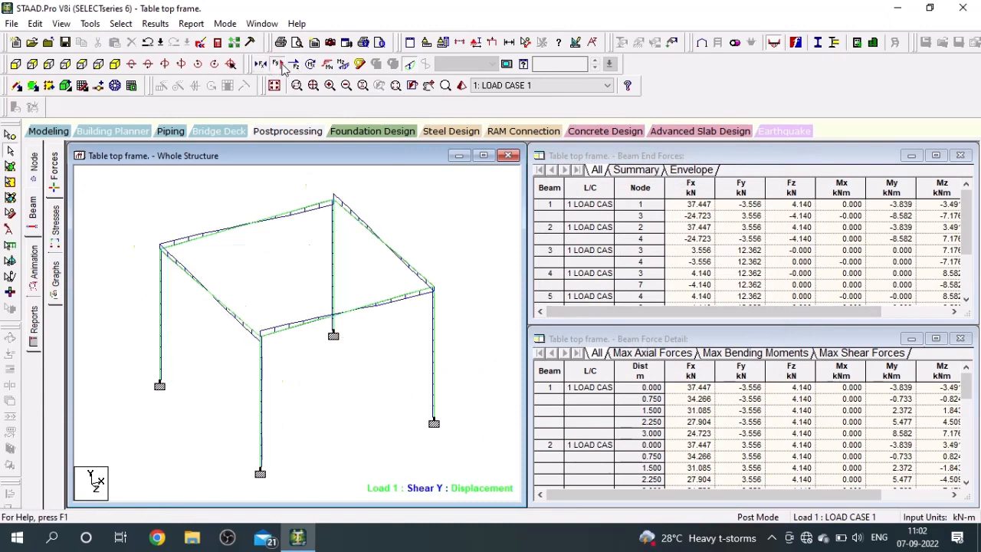
# - Hide the deflected shape and redraw the Shear Y diagram on its own
pyautogui.click(407, 63)
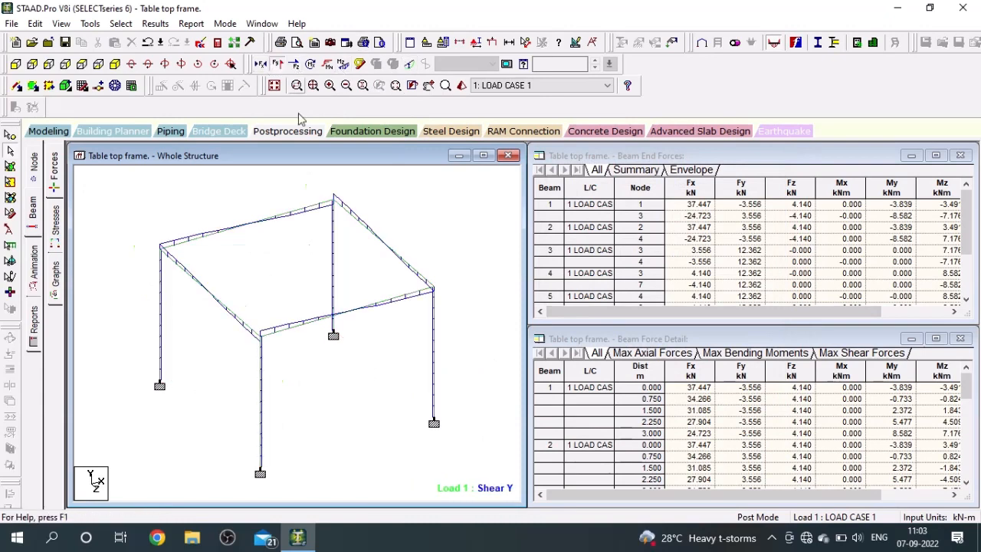
pyautogui.click(277, 65)
pyautogui.click(277, 65)
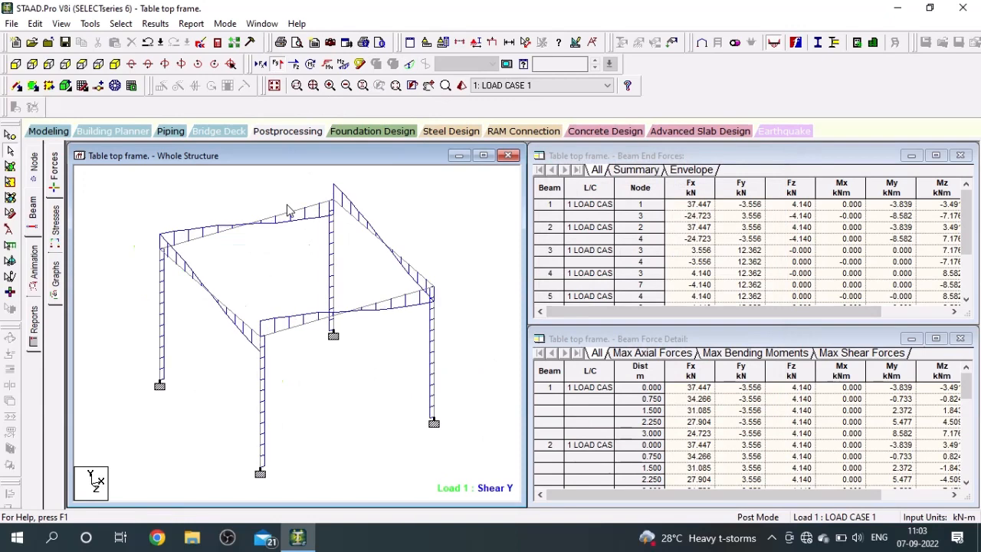
# - Annotate the Shear Y diagram with maximum shear values, leaving maximum bending unselected
pyautogui.click(155, 24)
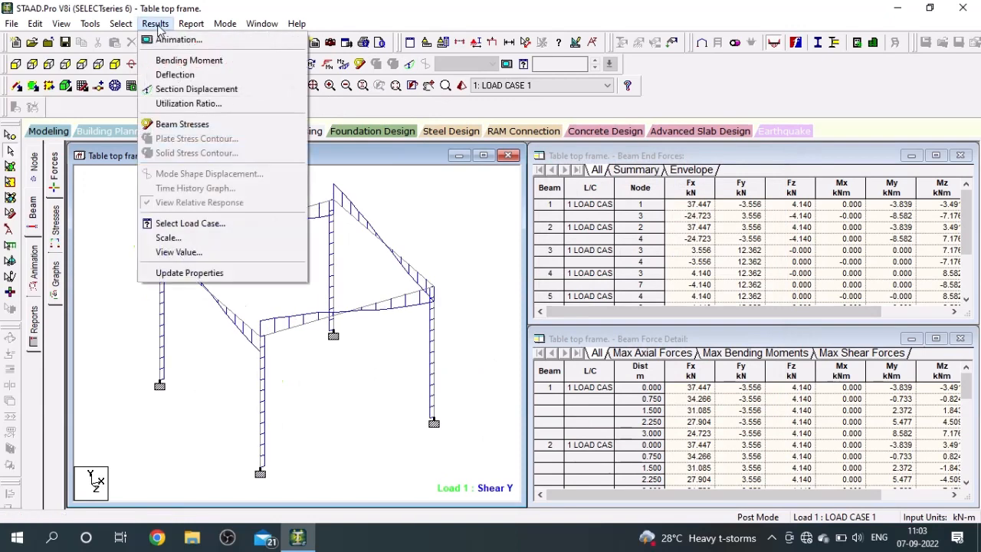
pyautogui.click(198, 253)
pyautogui.click(437, 156)
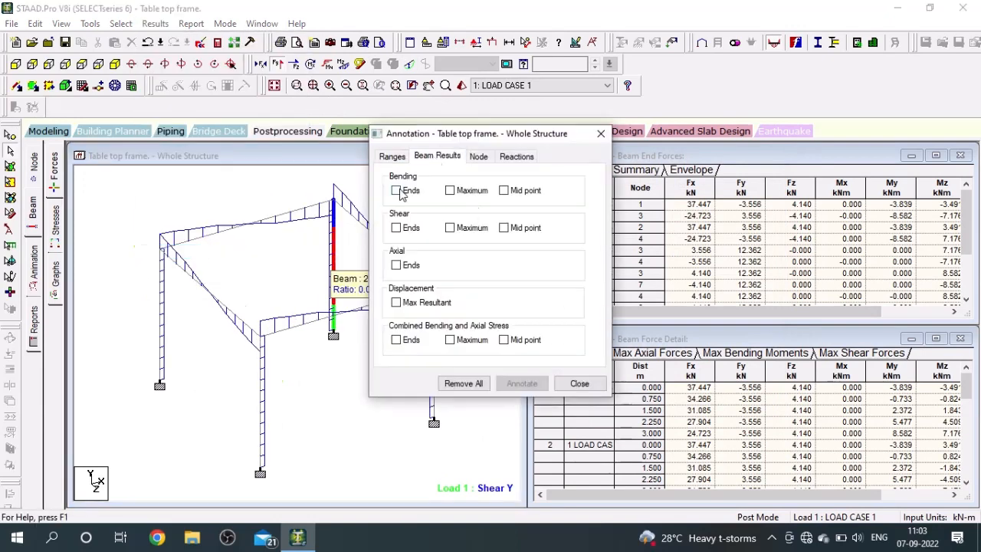
pyautogui.click(450, 191)
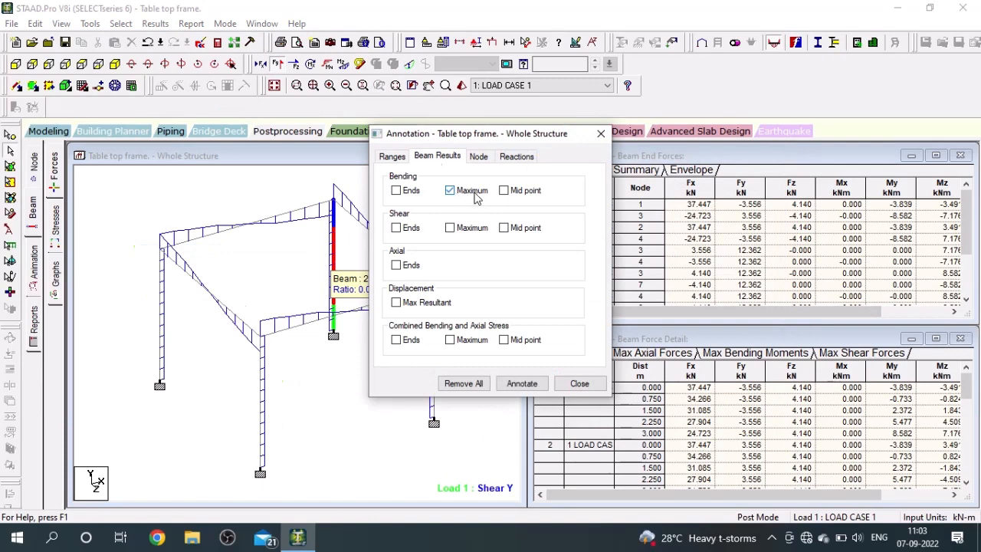
pyautogui.click(521, 383)
pyautogui.click(586, 299)
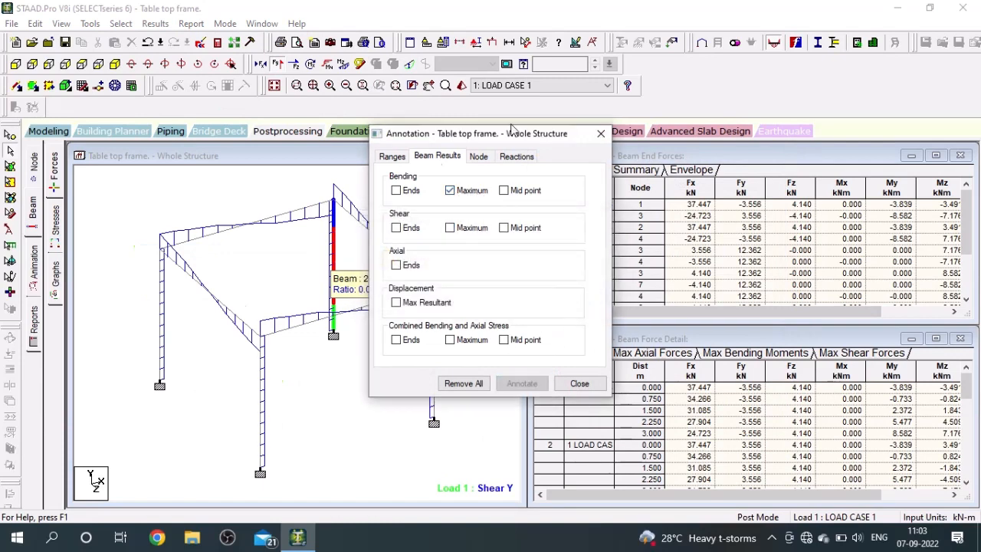
pyautogui.click(451, 191)
pyautogui.click(449, 227)
pyautogui.click(520, 383)
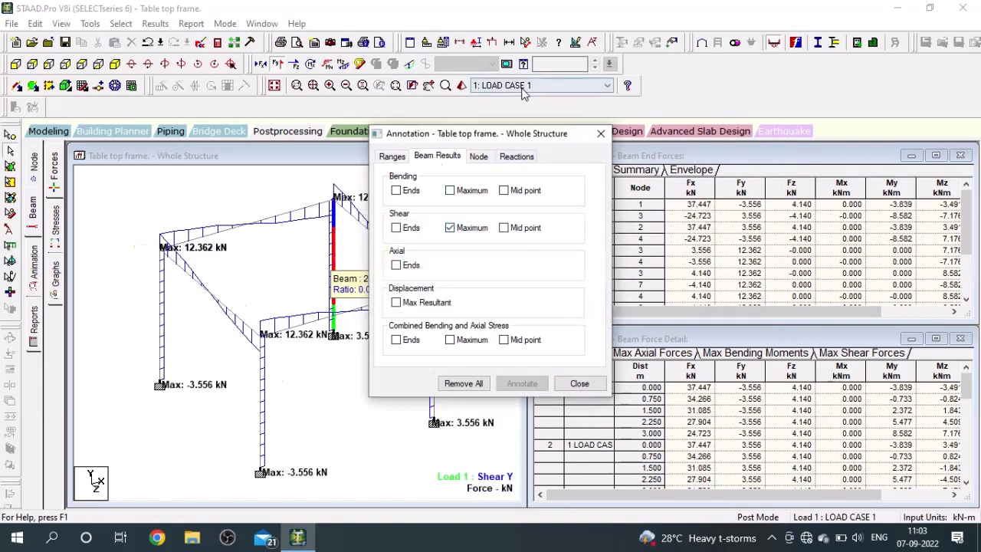
# - Move the annotation settings clear of the frame and add mid-point shear values to the Shear Y diagram
pyautogui.moveTo(498, 133); pyautogui.dragTo(629, 151)
pyautogui.click(637, 245)
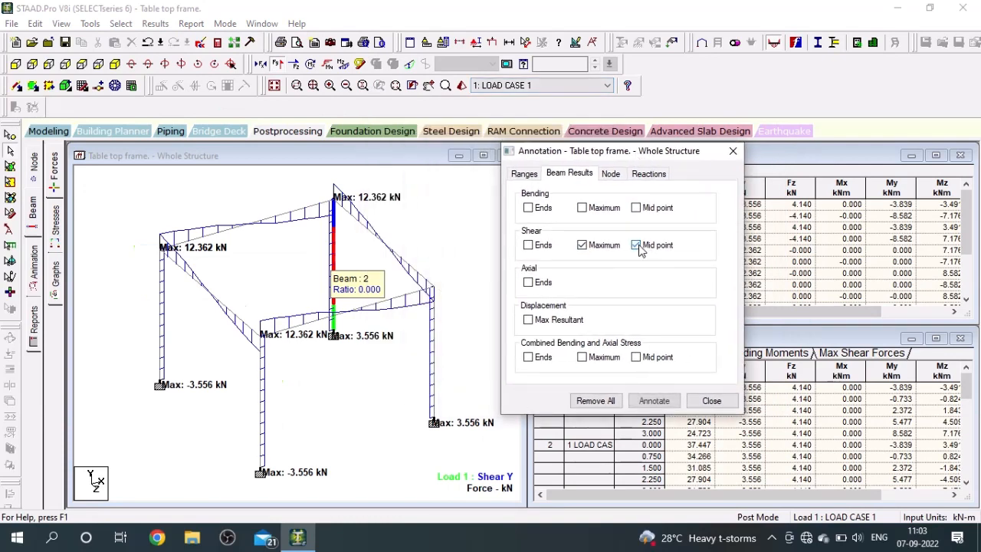
pyautogui.click(655, 400)
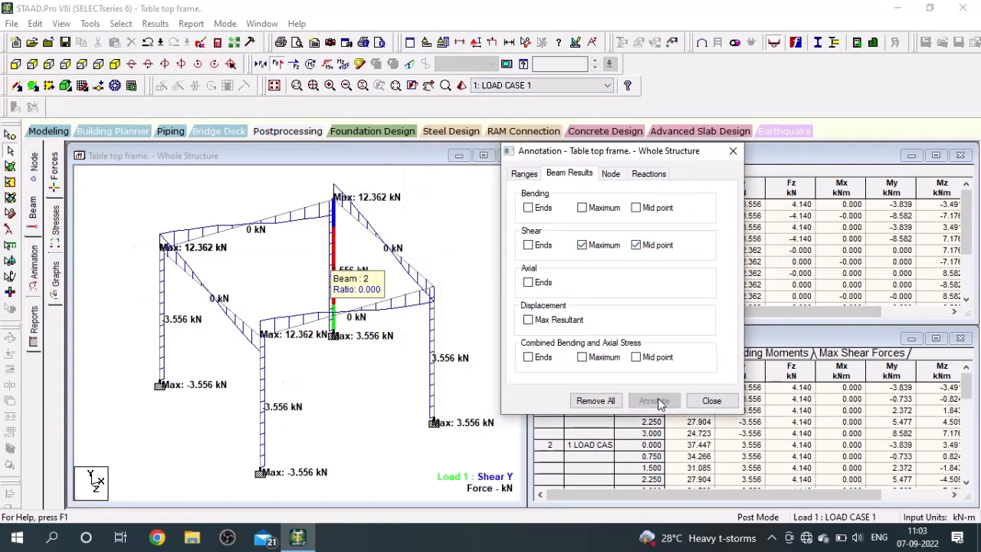
# - Remove the maximum and mid-point shear annotations from the Shear Y diagram and close the annotation settings
pyautogui.click(582, 244)
pyautogui.click(672, 404)
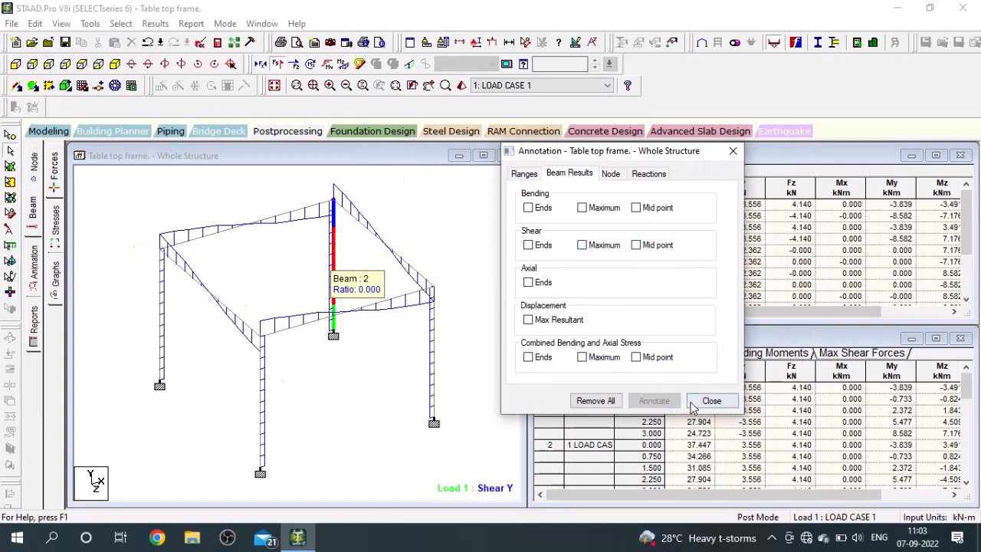
pyautogui.click(702, 402)
# - Replace the Shear Y diagram with the deflected shape and switch to the node displacement results
pyautogui.click(375, 66)
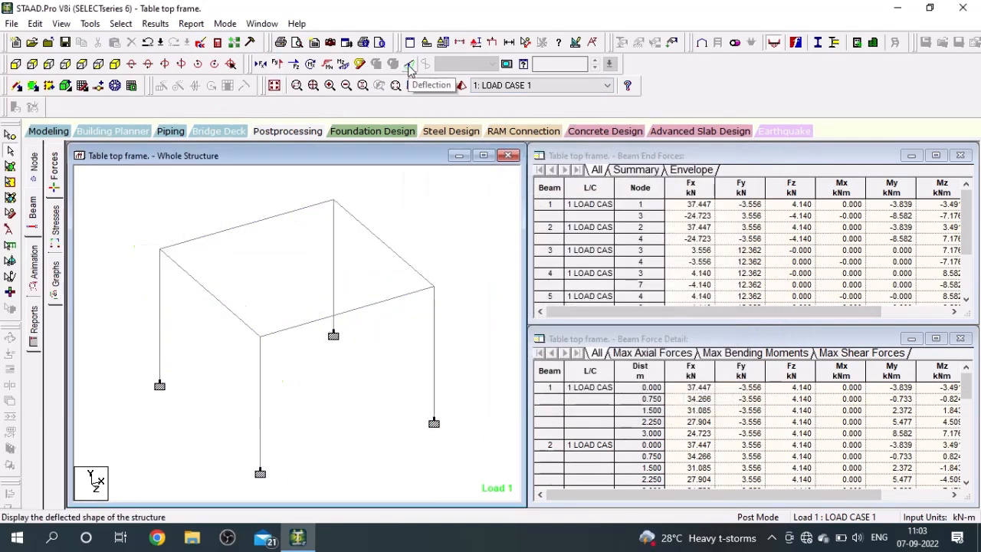
pyautogui.click(409, 65)
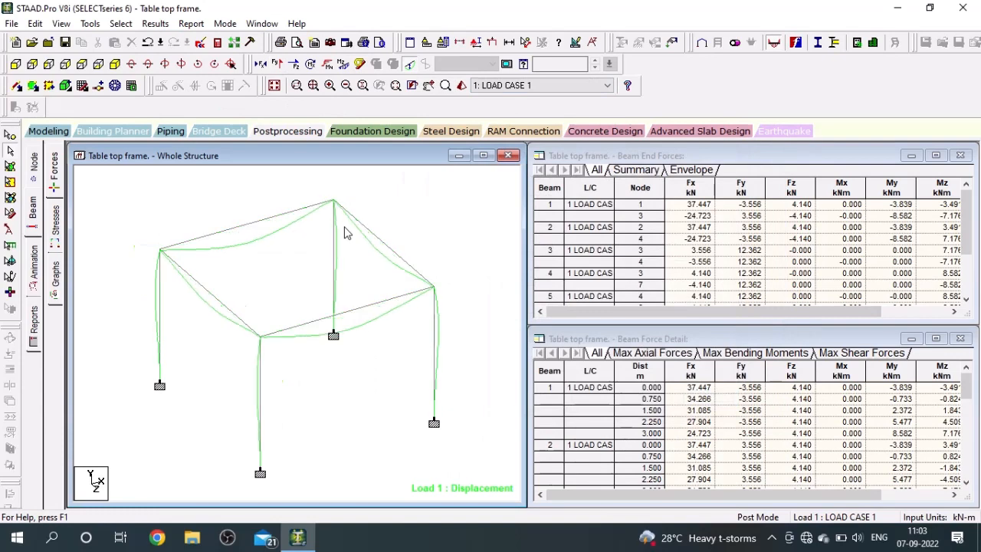
pyautogui.click(120, 24)
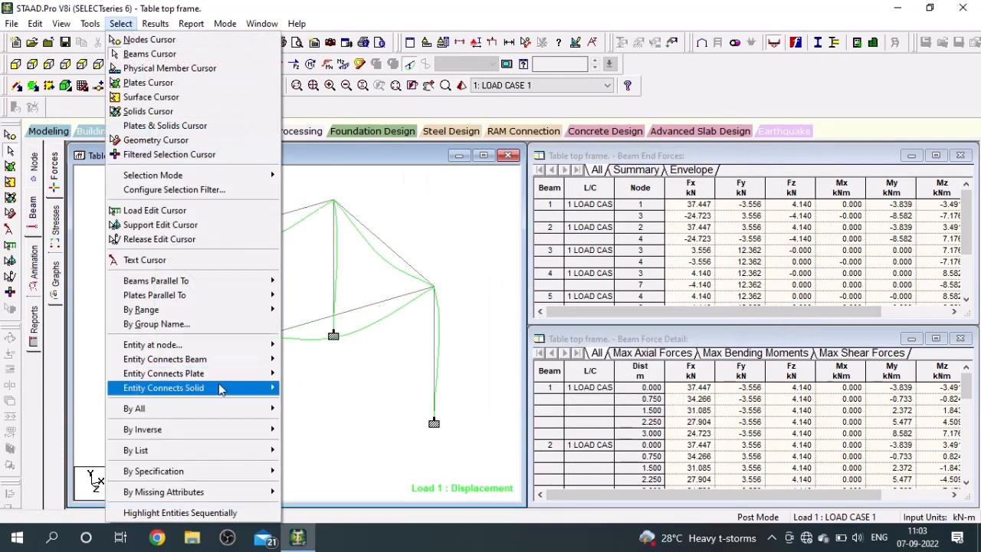
pyautogui.click(403, 196)
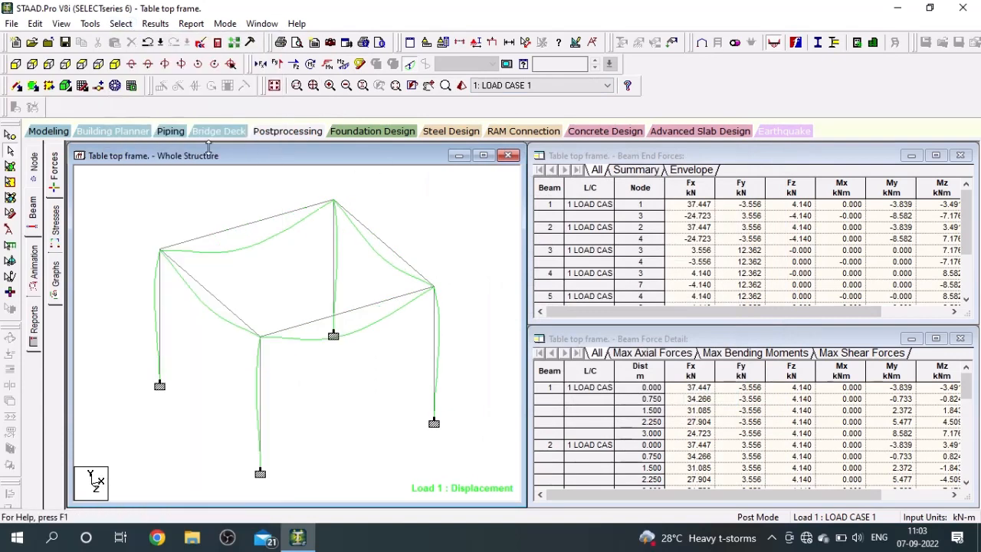
pyautogui.click(298, 133)
# - Annotate the deflected shape with the maximum resultant displacement of each beam and close the annotation settings
pyautogui.click(154, 24)
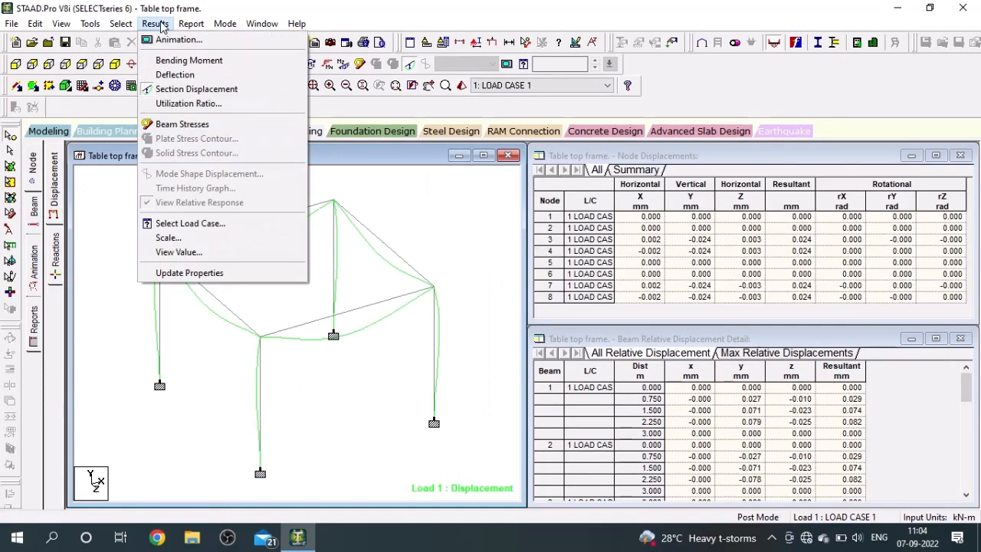
pyautogui.click(234, 256)
pyautogui.click(438, 156)
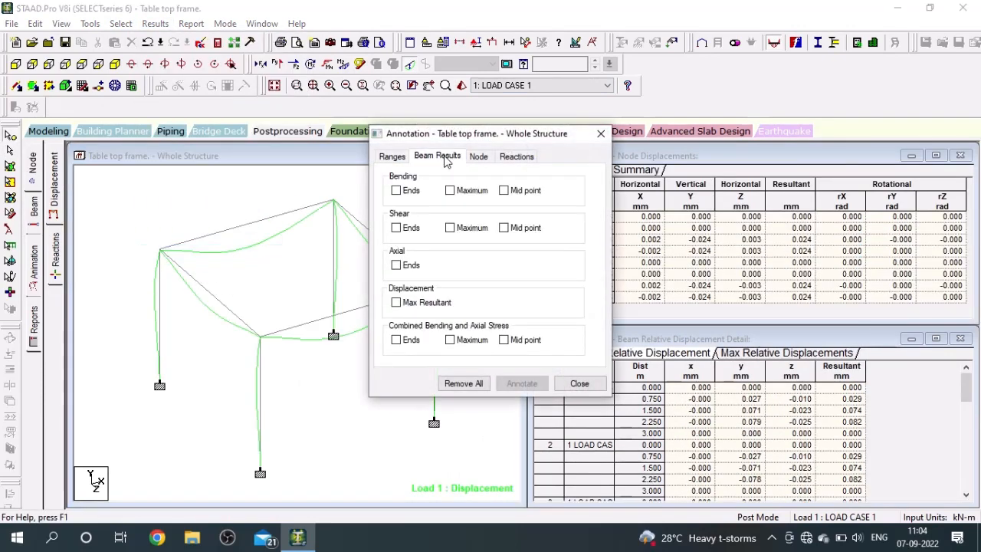
pyautogui.click(396, 303)
pyautogui.click(522, 383)
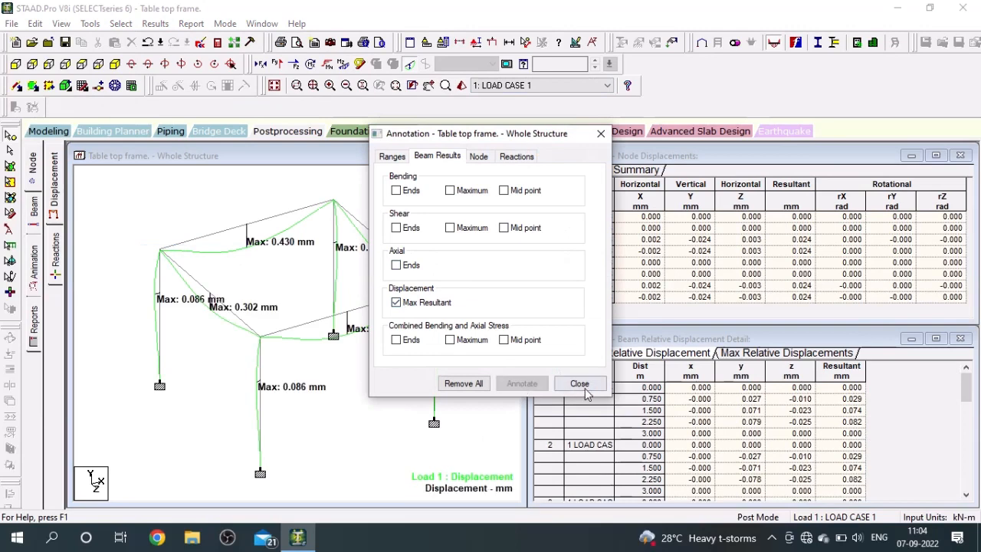
pyautogui.click(579, 383)
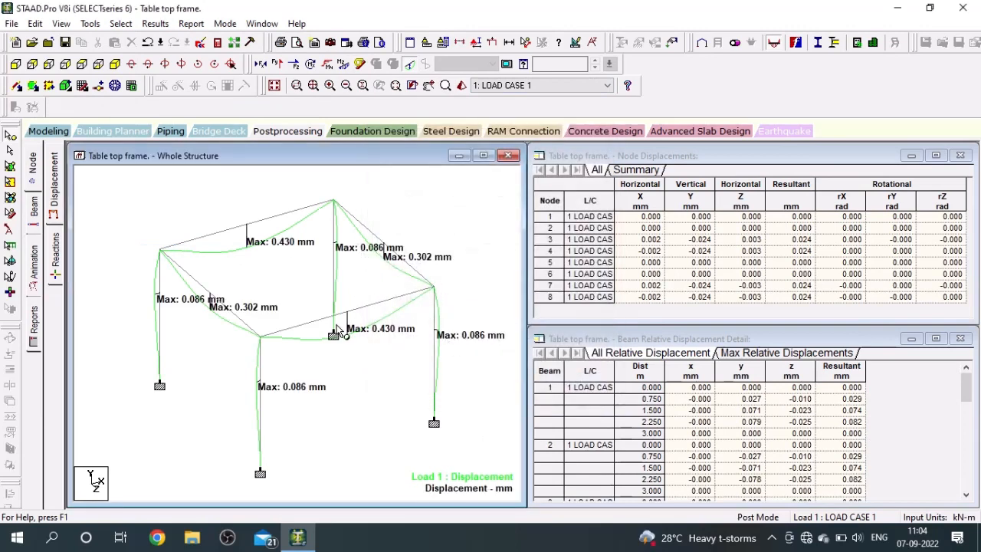
# - Turn off the deflected shape and open the beam result graphs
pyautogui.click(410, 65)
pyautogui.click(33, 222)
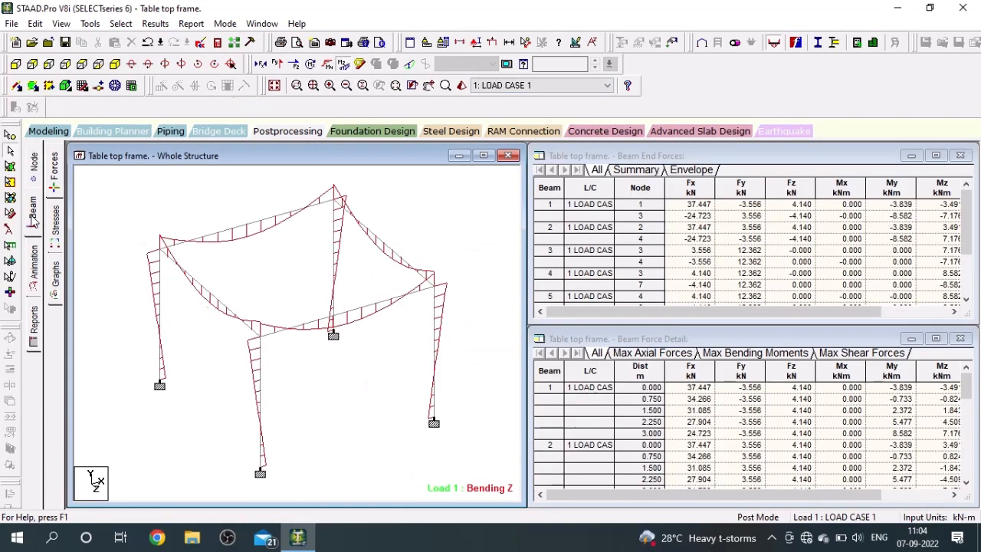
pyautogui.click(60, 284)
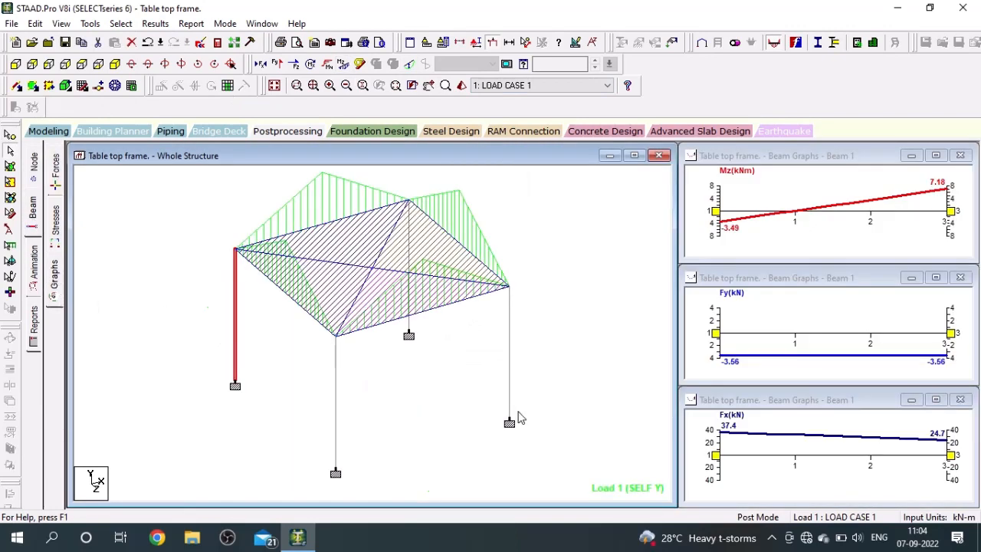
# - Examine the Mz, Fy and Fx graphs of the four top beams one after another
pyautogui.click(453, 304)
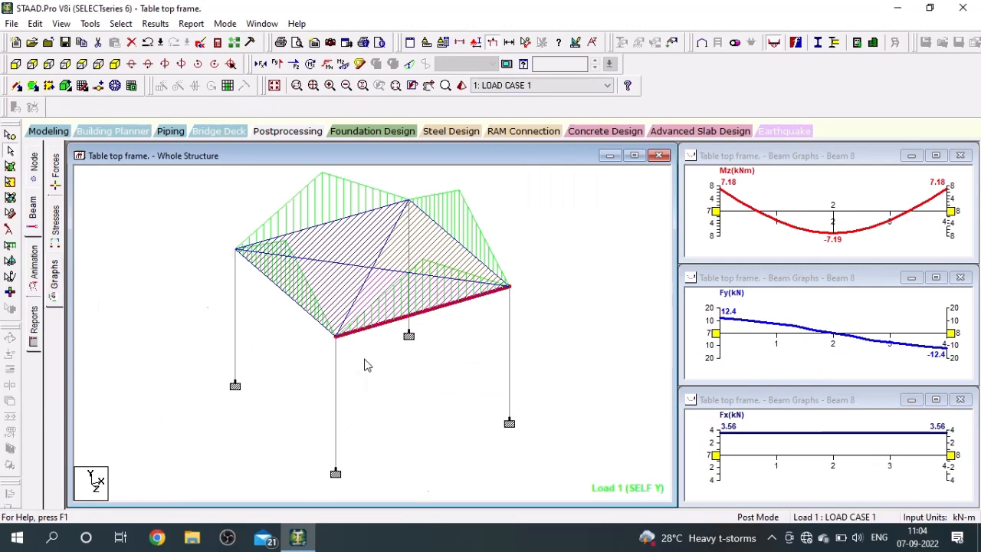
pyautogui.click(309, 319)
pyautogui.click(317, 227)
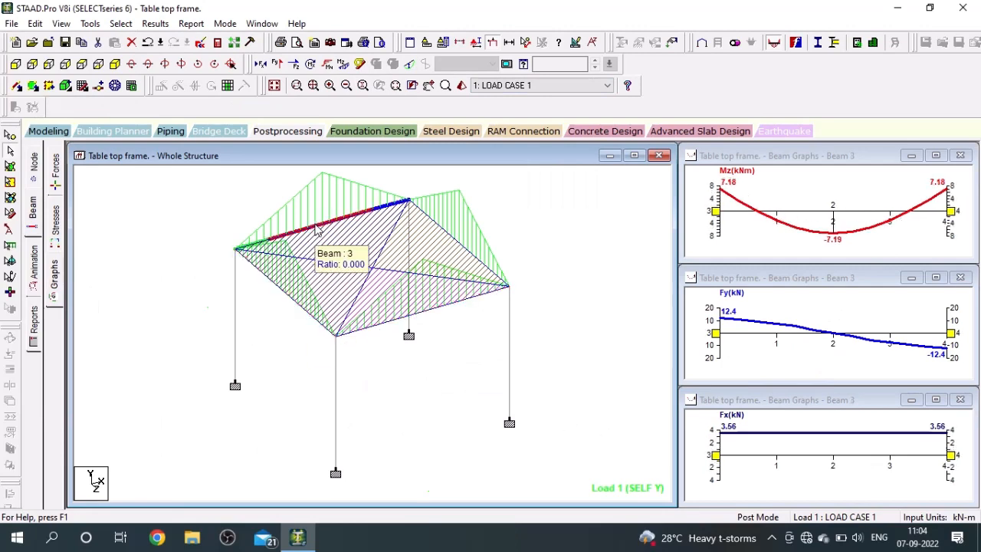
pyautogui.click(457, 239)
pyautogui.click(428, 309)
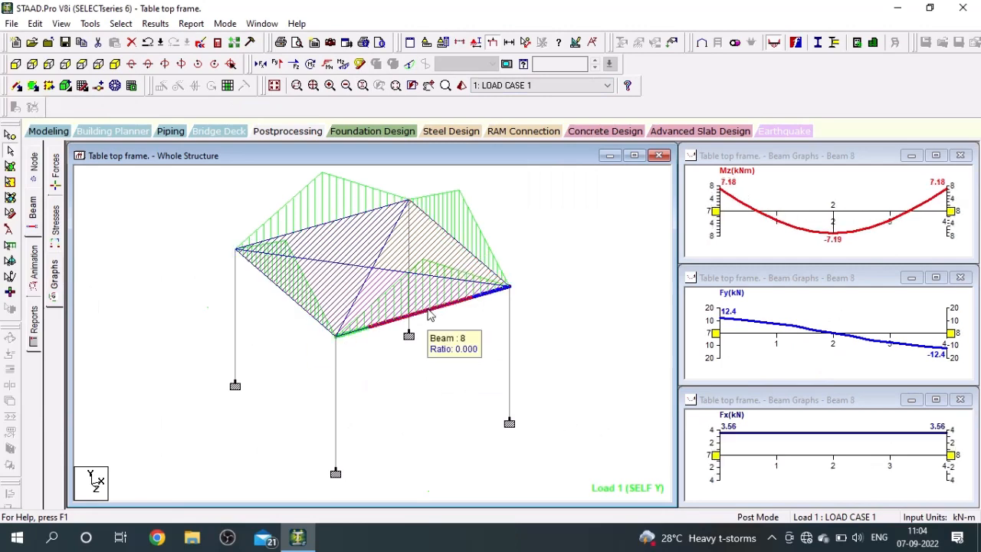
pyautogui.click(307, 309)
# - Examine the Mz, Fy and Fx graphs of the left, front and right columns
pyautogui.click(235, 330)
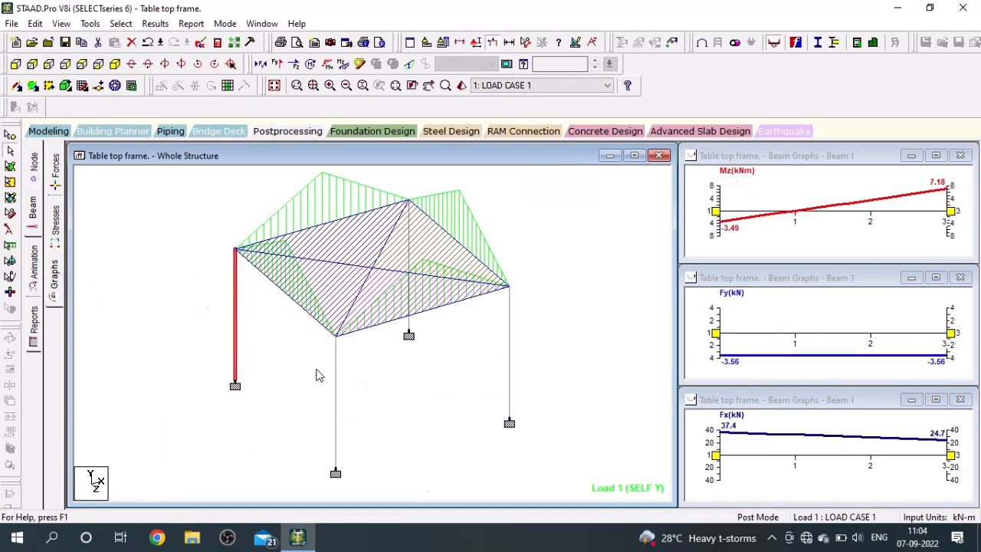
pyautogui.click(334, 383)
pyautogui.click(509, 367)
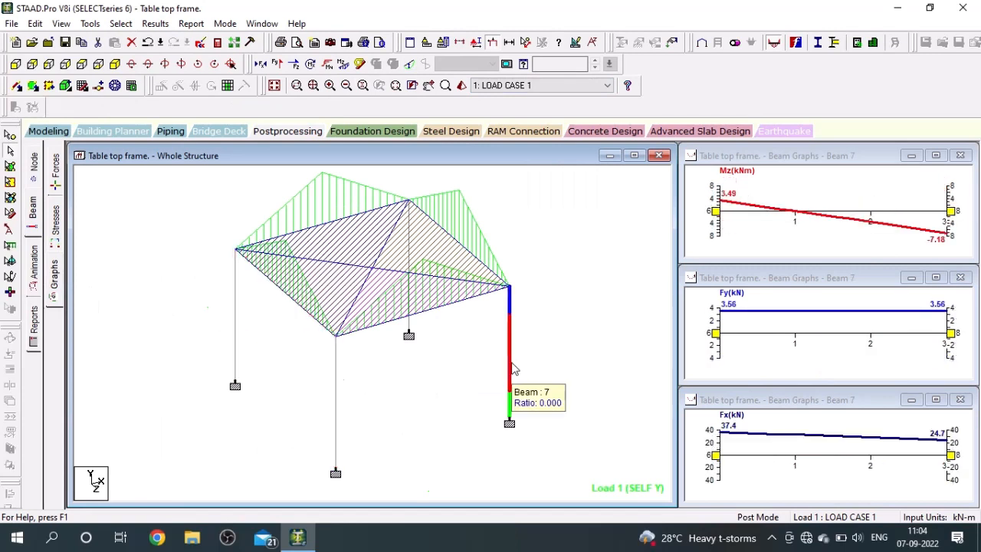